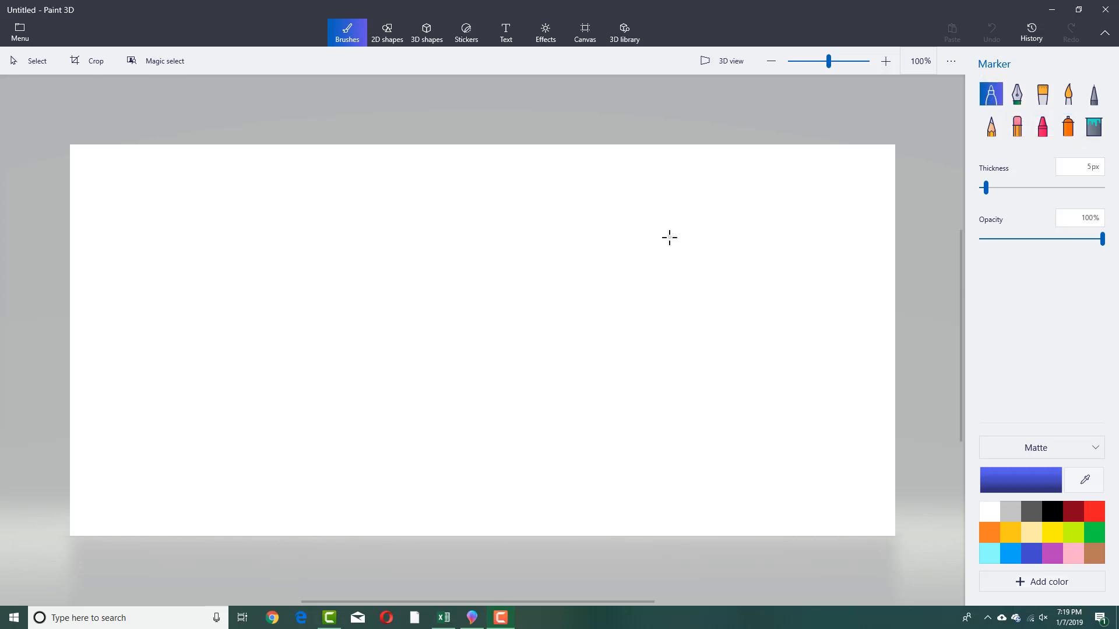
# - Draw a yellow spiral and a dark red open loop on the canvas with the Marker at 5 px and a matte finish
pyautogui.click(1045, 535)
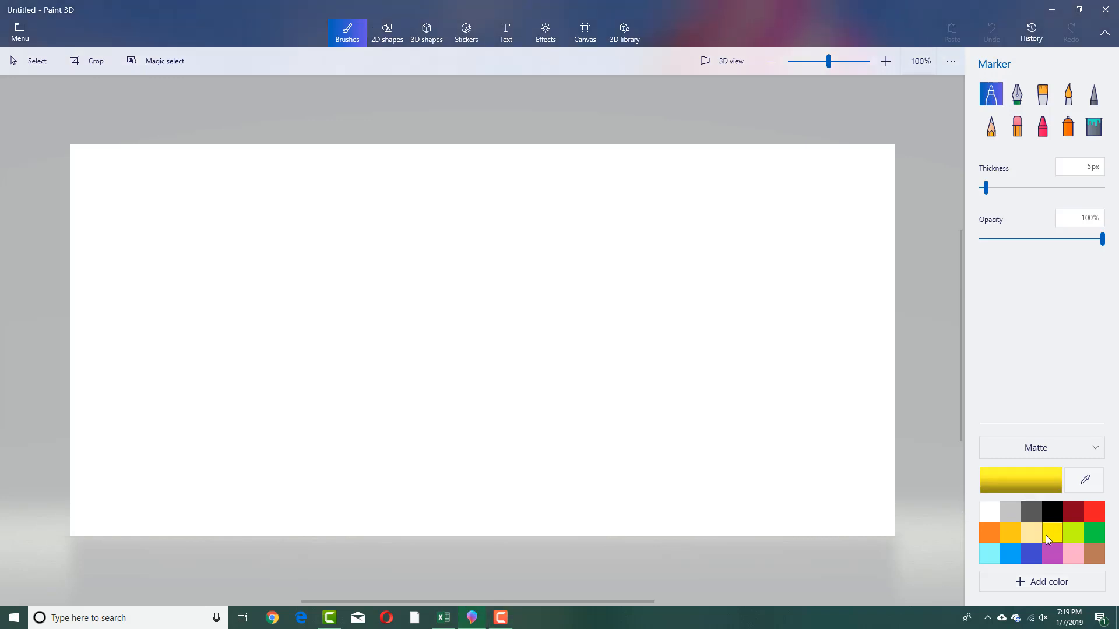
pyautogui.click(1042, 449)
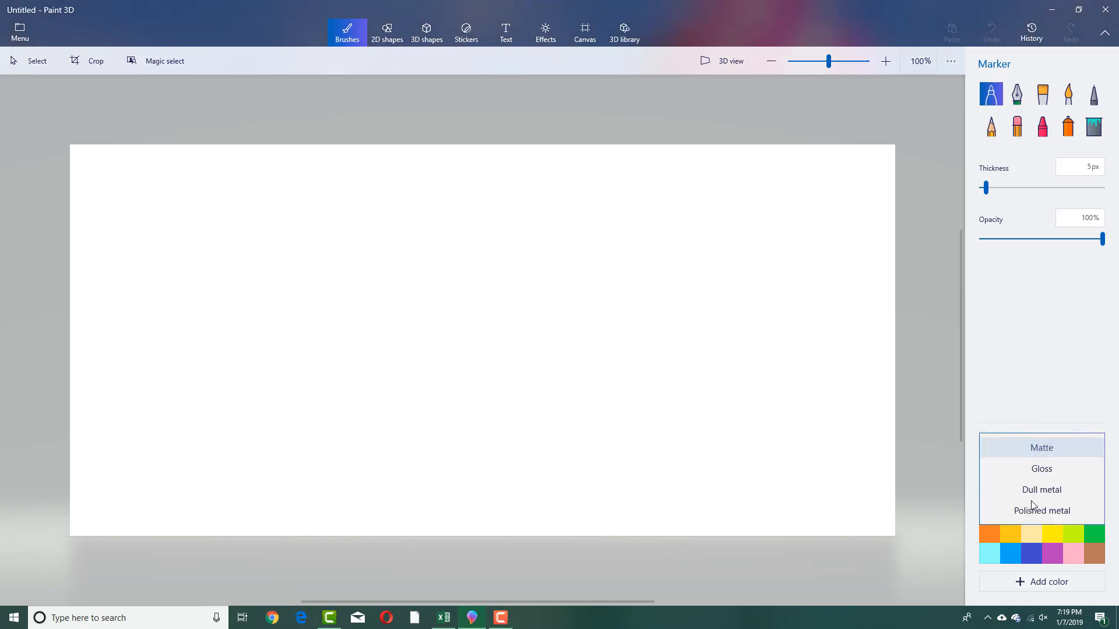
pyautogui.click(1035, 448)
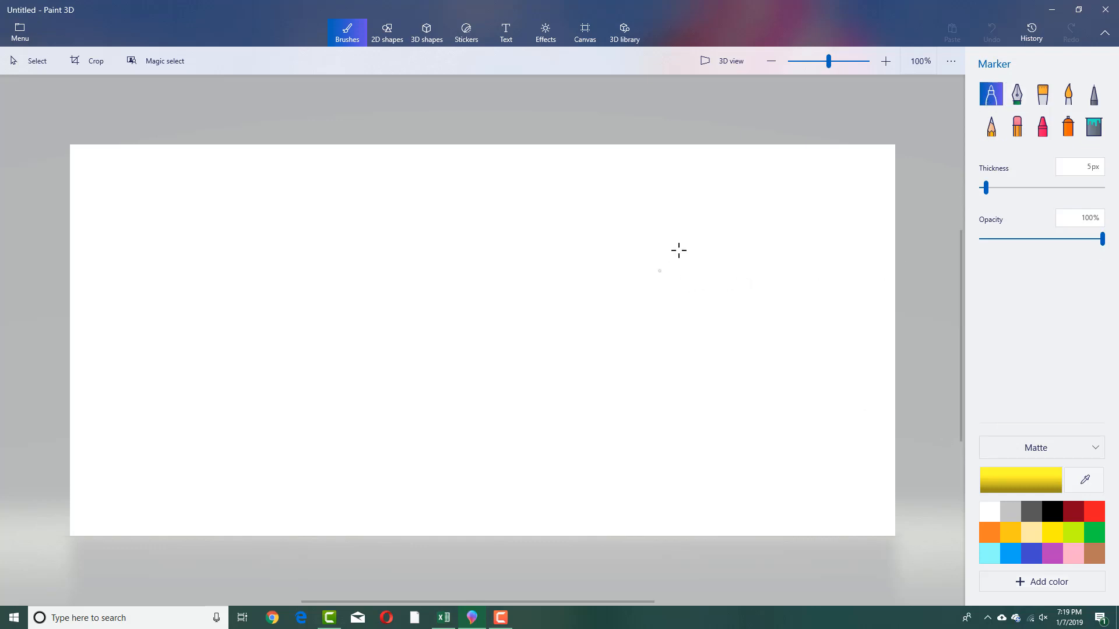
pyautogui.moveTo(682, 236)
pyautogui.mouseDown()
pyautogui.moveTo(520, 237)
pyautogui.moveTo(453, 329)
pyautogui.moveTo(534, 397)
pyautogui.moveTo(637, 397)
pyautogui.moveTo(679, 341)
pyautogui.moveTo(620, 304)
pyautogui.moveTo(572, 332)
pyautogui.mouseUp()
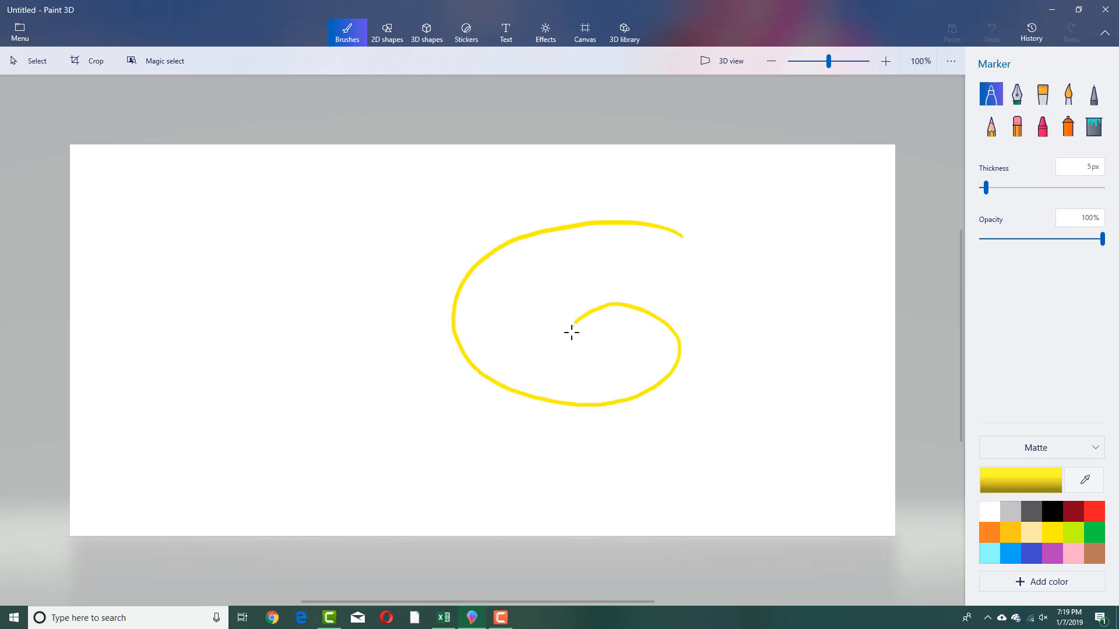
pyautogui.click(1079, 511)
pyautogui.moveTo(733, 215)
pyautogui.mouseDown()
pyautogui.moveTo(450, 304)
pyautogui.moveTo(558, 370)
pyautogui.moveTo(744, 310)
pyautogui.moveTo(758, 245)
pyautogui.mouseUp()
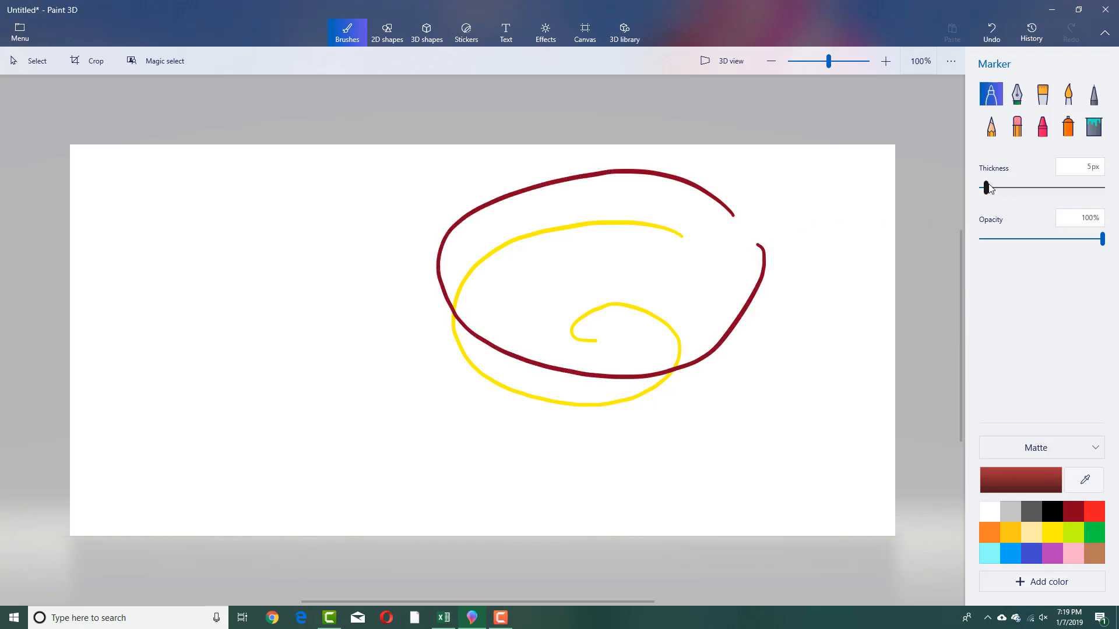
# - Draw a dark red curve and a lime spiral with the Marker at 32 px, the lime one at 66% opacity
pyautogui.moveTo(986, 188); pyautogui.dragTo(1019, 187)
pyautogui.moveTo(645, 272)
pyautogui.mouseDown()
pyautogui.moveTo(449, 350)
pyautogui.moveTo(611, 394)
pyautogui.mouseUp()
pyautogui.click(1072, 531)
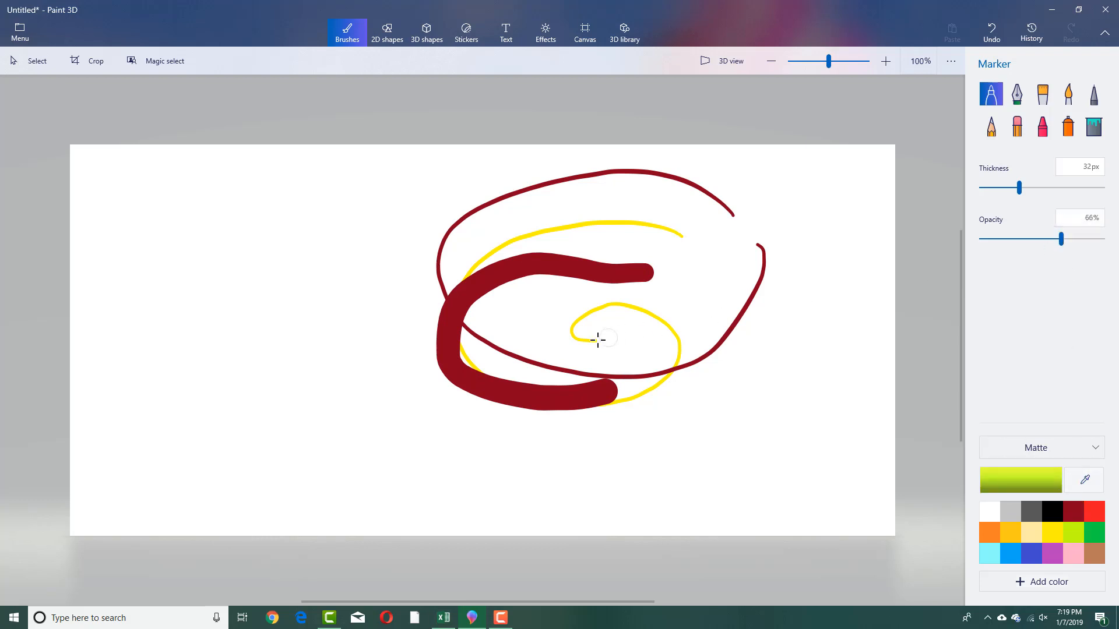
pyautogui.moveTo(597, 340)
pyautogui.mouseDown()
pyautogui.moveTo(576, 241)
pyautogui.moveTo(626, 298)
pyautogui.moveTo(517, 291)
pyautogui.moveTo(522, 212)
pyautogui.moveTo(674, 194)
pyautogui.moveTo(688, 251)
pyautogui.mouseUp()
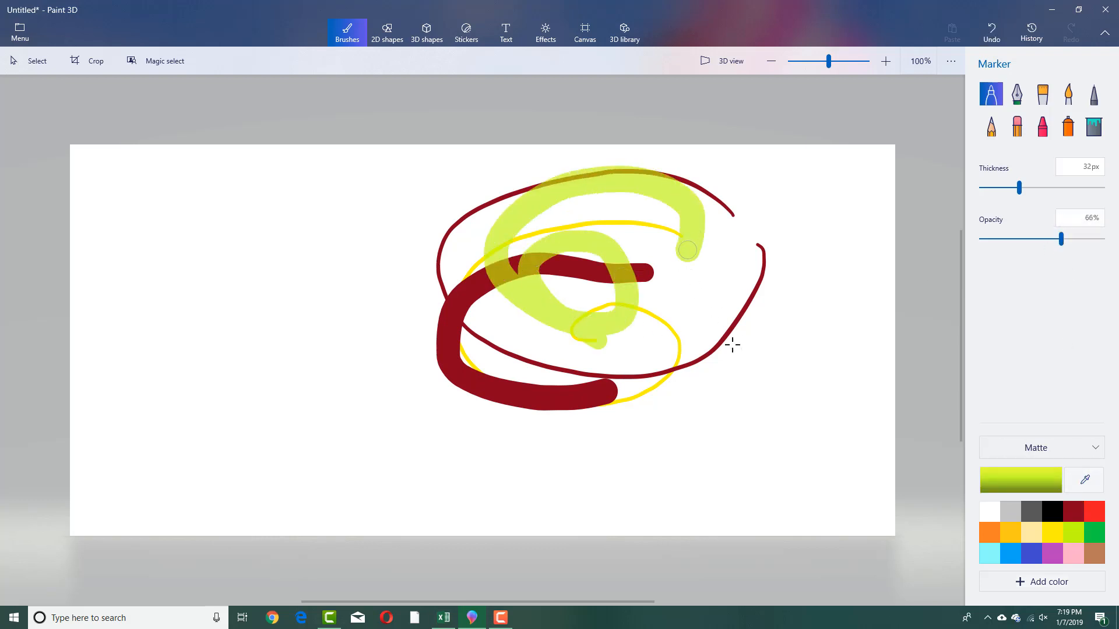
# - Add a custom dark maroon to the color palette
pyautogui.click(1028, 582)
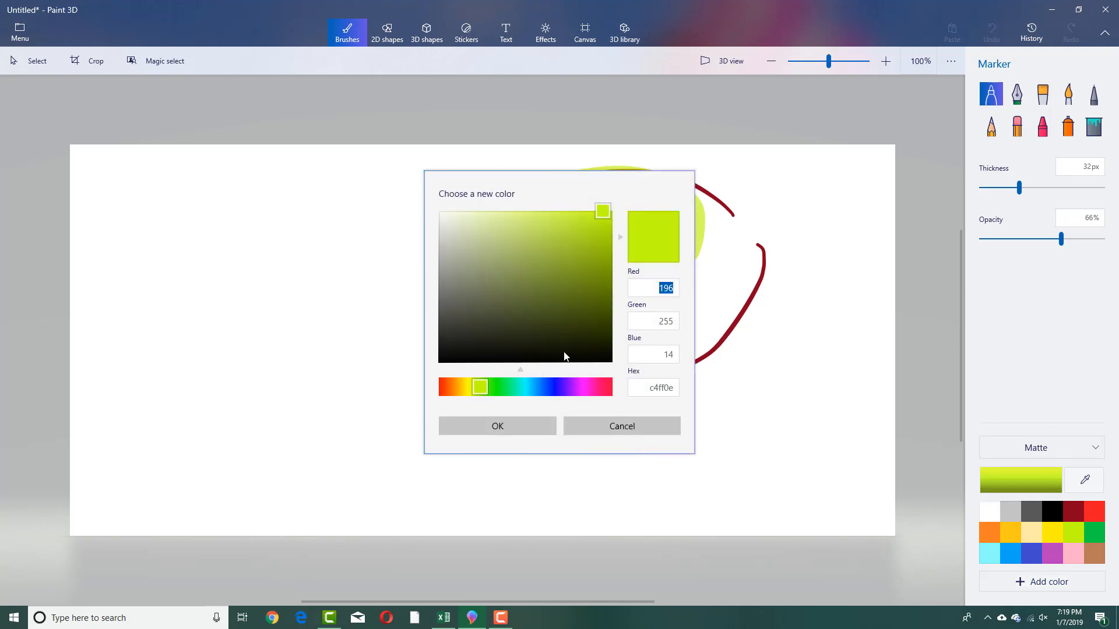
pyautogui.click(570, 387)
pyautogui.click(582, 315)
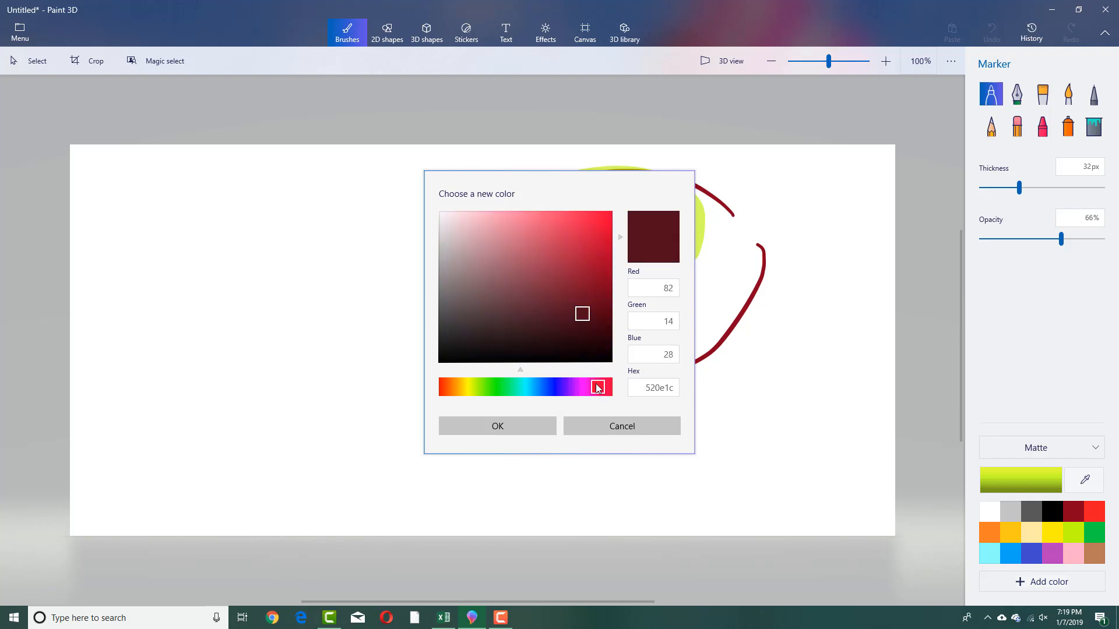
pyautogui.click(555, 292)
pyautogui.click(522, 425)
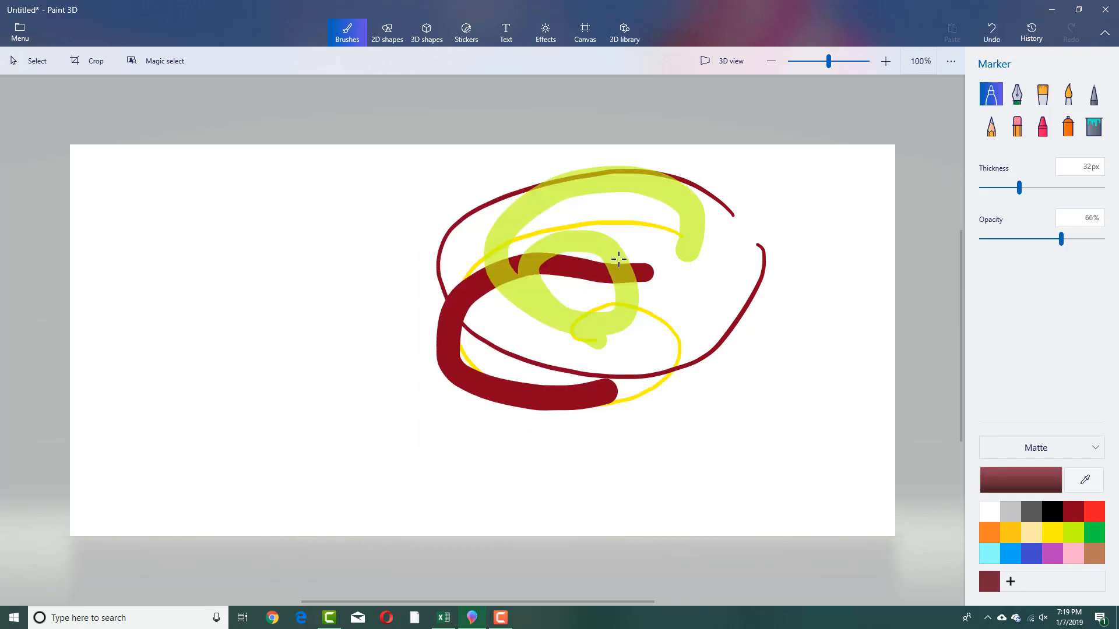
# - Draw large maroon loops with the 32 px Marker, first at 66% opacity and another at 100%
pyautogui.moveTo(617, 252)
pyautogui.mouseDown()
pyautogui.moveTo(387, 439)
pyautogui.moveTo(632, 415)
pyautogui.mouseUp()
pyautogui.moveTo(647, 361); pyautogui.dragTo(639, 334)
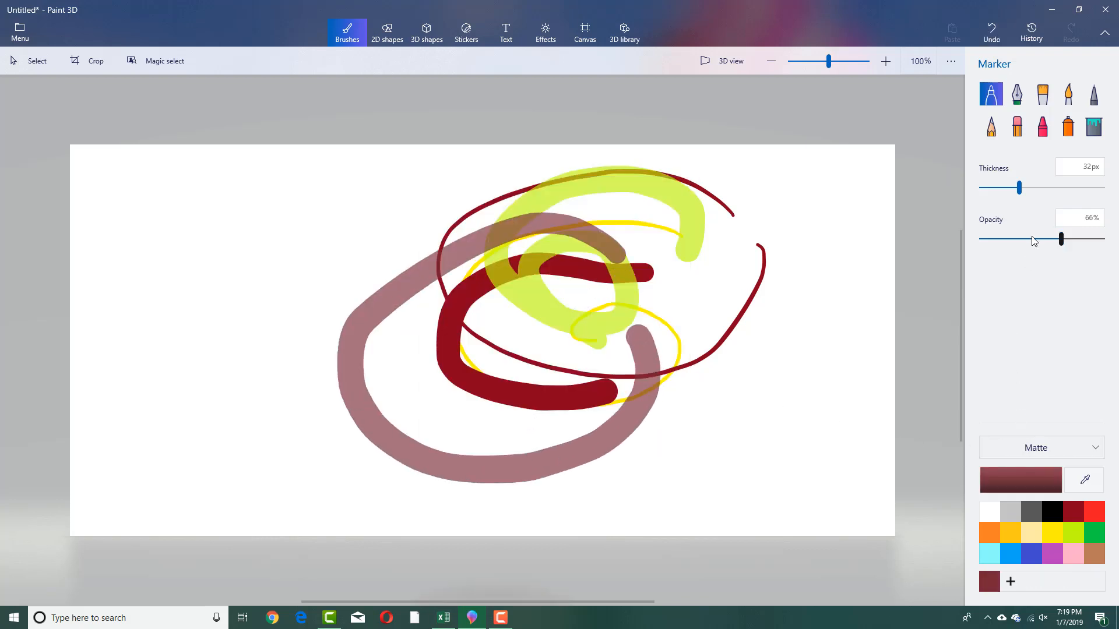
pyautogui.moveTo(1053, 244); pyautogui.dragTo(1094, 246)
pyautogui.moveTo(689, 252)
pyautogui.mouseDown()
pyautogui.moveTo(607, 250)
pyautogui.moveTo(447, 452)
pyautogui.moveTo(607, 362)
pyautogui.moveTo(438, 353)
pyautogui.moveTo(484, 374)
pyautogui.mouseUp()
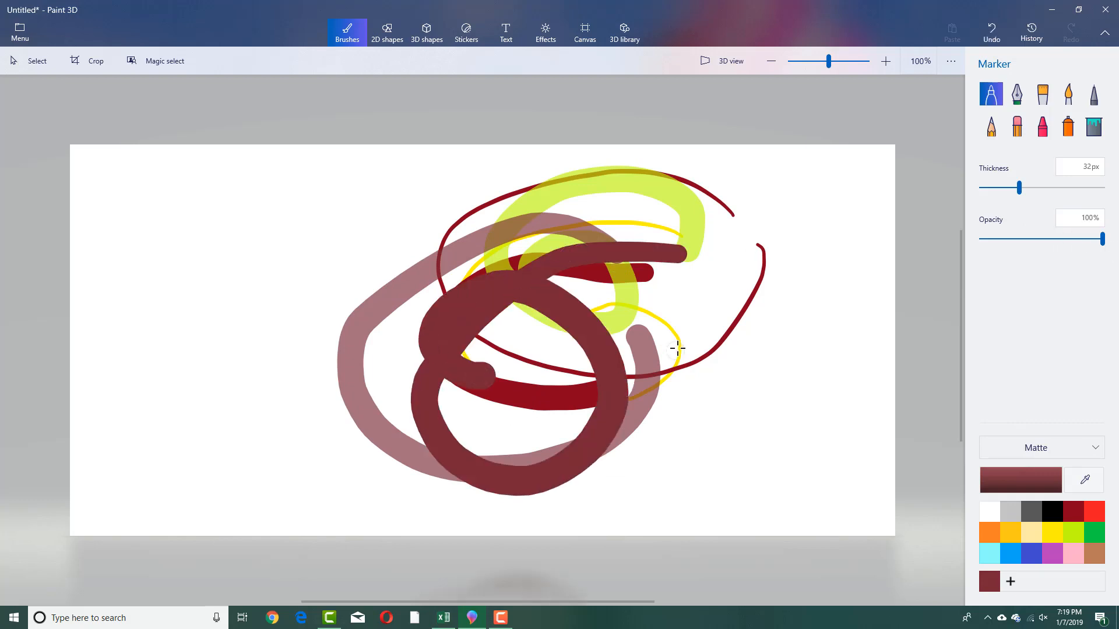
# - Draw maroon Calligraphy pen scribbles across the canvas at 20 px thickness, plus another at 28 px
pyautogui.click(1018, 98)
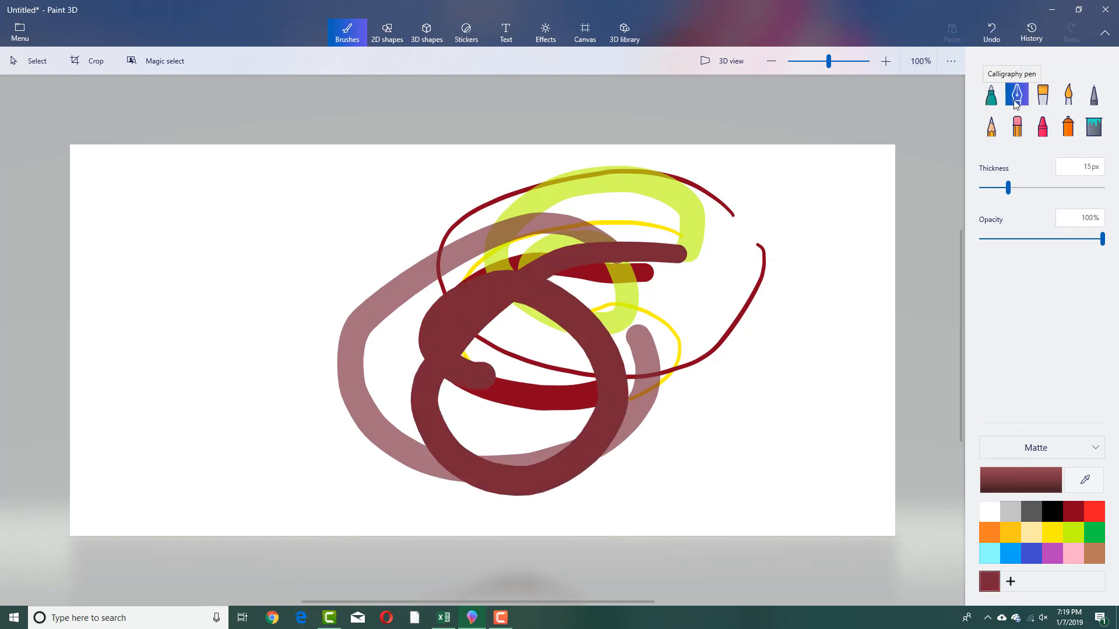
pyautogui.click(1018, 188)
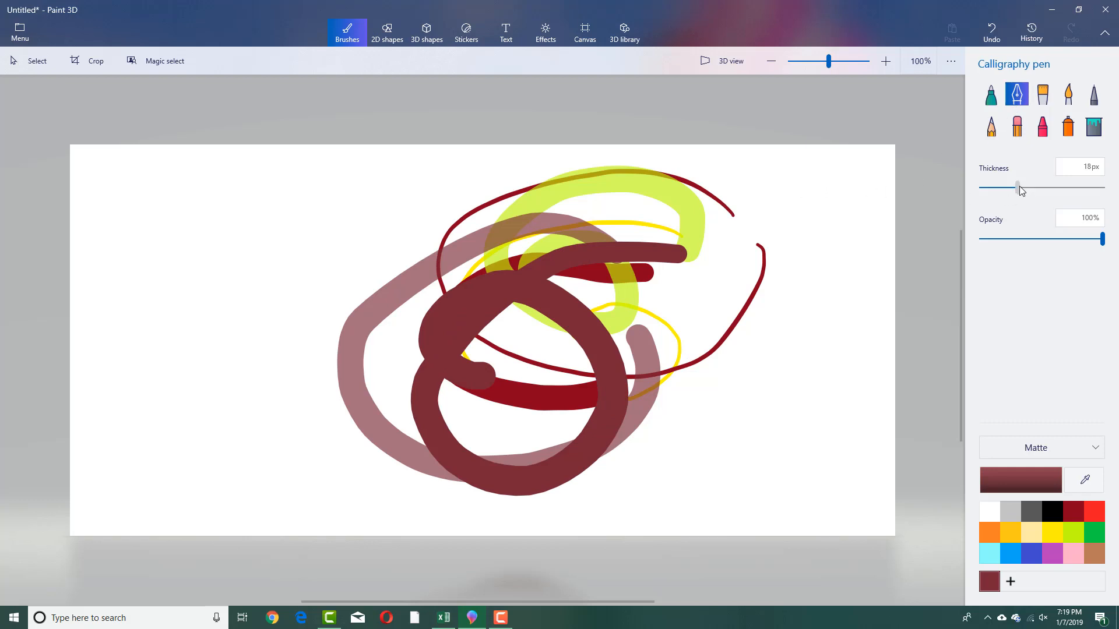
pyautogui.moveTo(267, 186)
pyautogui.mouseDown()
pyautogui.moveTo(165, 212)
pyautogui.moveTo(212, 342)
pyautogui.moveTo(177, 412)
pyautogui.moveTo(294, 310)
pyautogui.mouseUp()
pyautogui.moveTo(272, 266)
pyautogui.mouseDown()
pyautogui.moveTo(277, 214)
pyautogui.moveTo(215, 290)
pyautogui.moveTo(285, 312)
pyautogui.moveTo(247, 255)
pyautogui.moveTo(204, 302)
pyautogui.moveTo(182, 384)
pyautogui.moveTo(367, 175)
pyautogui.moveTo(290, 298)
pyautogui.mouseUp()
pyautogui.moveTo(312, 202)
pyautogui.mouseDown()
pyautogui.moveTo(349, 283)
pyautogui.moveTo(304, 376)
pyautogui.moveTo(162, 480)
pyautogui.moveTo(694, 491)
pyautogui.moveTo(774, 481)
pyautogui.moveTo(786, 376)
pyautogui.moveTo(833, 299)
pyautogui.moveTo(817, 276)
pyautogui.moveTo(501, 203)
pyautogui.moveTo(227, 179)
pyautogui.moveTo(153, 276)
pyautogui.moveTo(216, 482)
pyautogui.moveTo(777, 501)
pyautogui.moveTo(771, 405)
pyautogui.moveTo(756, 392)
pyautogui.moveTo(699, 394)
pyautogui.moveTo(661, 429)
pyautogui.mouseUp()
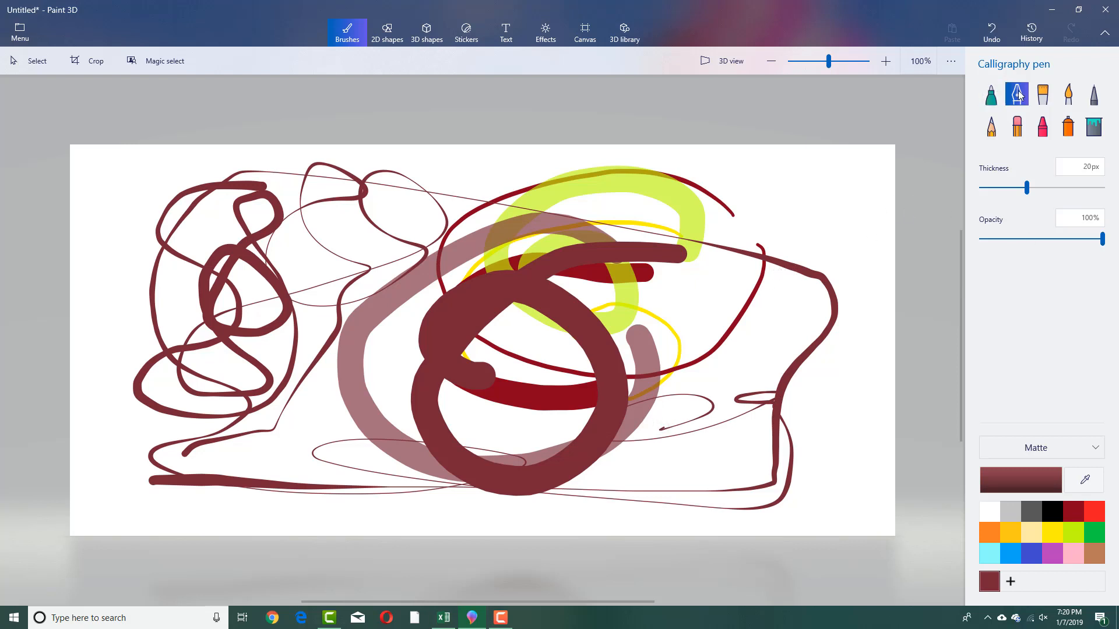
pyautogui.moveTo(1028, 188); pyautogui.dragTo(1057, 188)
pyautogui.moveTo(833, 179)
pyautogui.mouseDown()
pyautogui.moveTo(791, 201)
pyautogui.moveTo(860, 232)
pyautogui.moveTo(864, 208)
pyautogui.moveTo(677, 244)
pyautogui.moveTo(137, 443)
pyautogui.moveTo(148, 476)
pyautogui.moveTo(135, 463)
pyautogui.mouseUp()
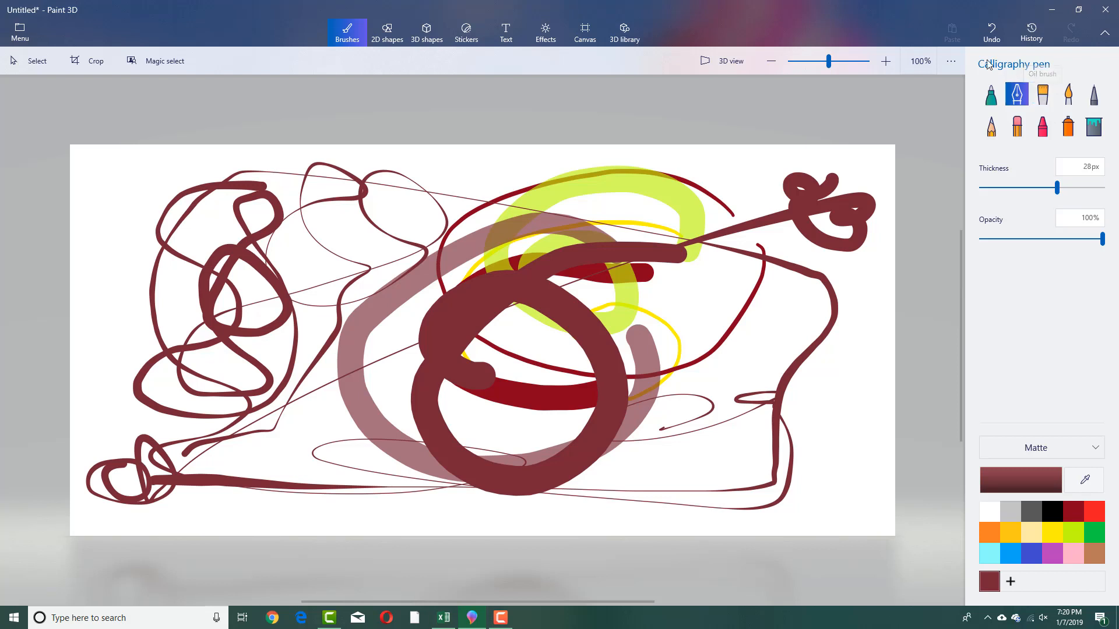
# - Roll the drawing history all the way back to the blank canvas
pyautogui.click(1032, 38)
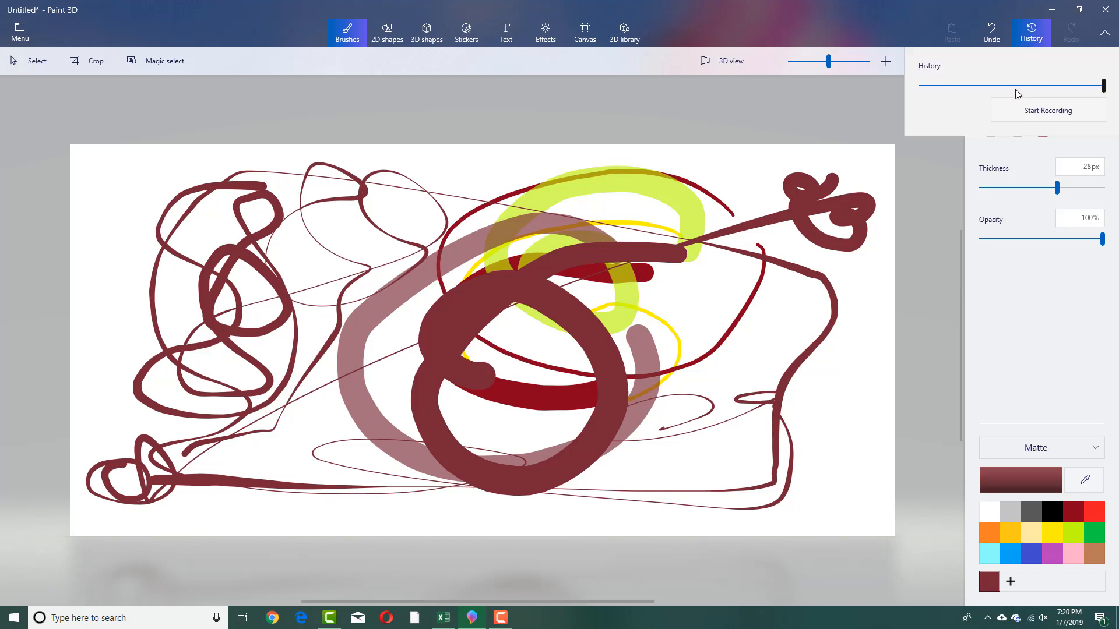
pyautogui.moveTo(1017, 92); pyautogui.dragTo(849, 93)
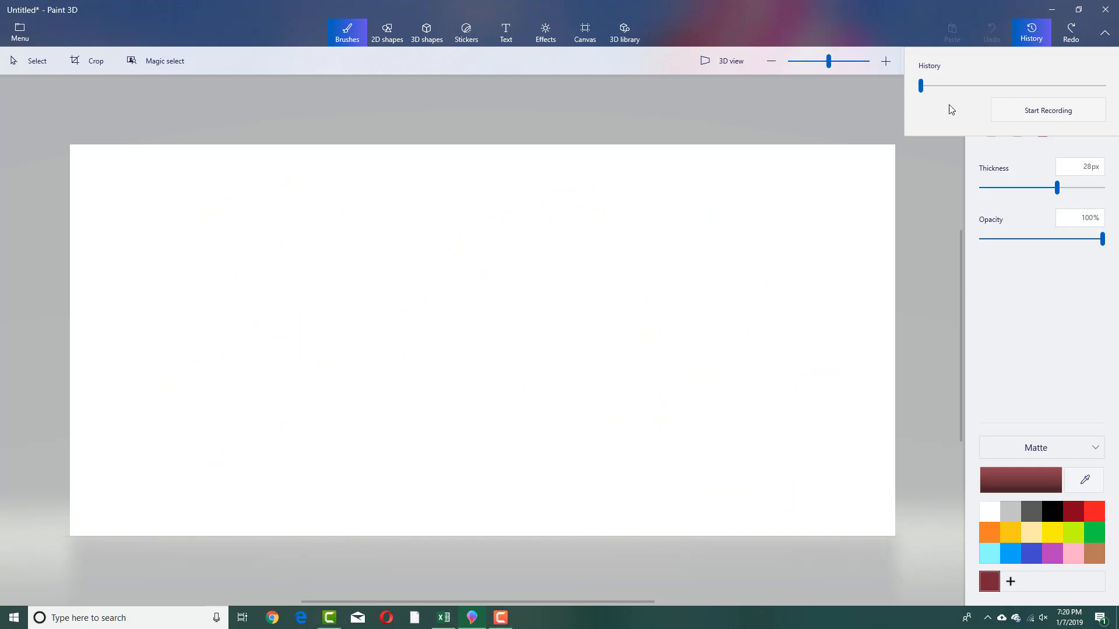
pyautogui.click(1037, 37)
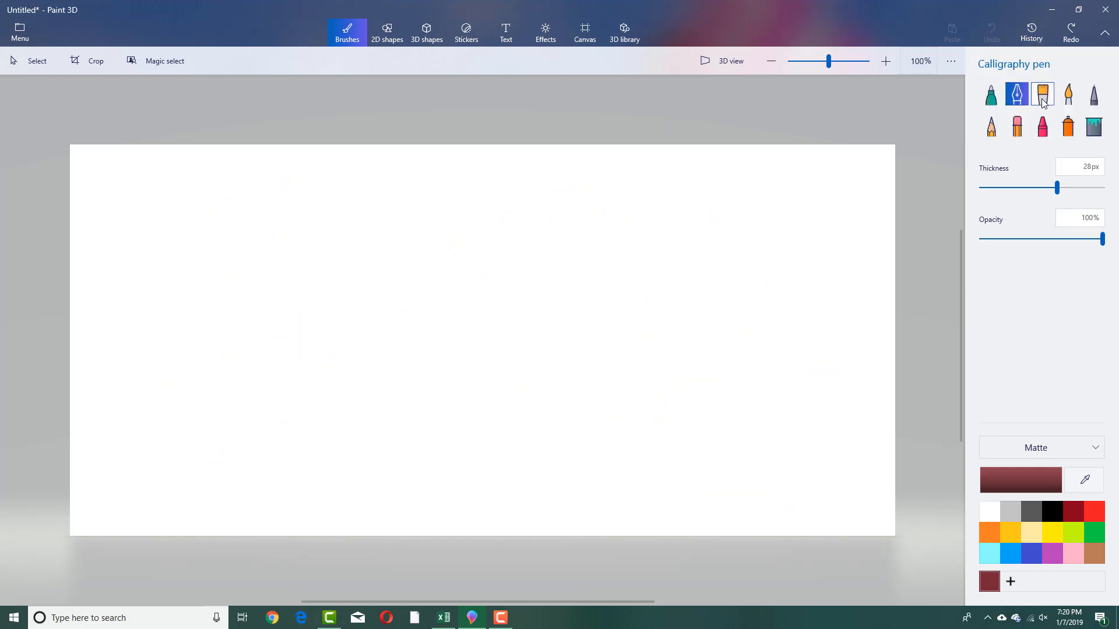
# - Paint maroon looping strokes with the Oil brush at 50 px, plus a thicker one at 100 px
pyautogui.click(1041, 99)
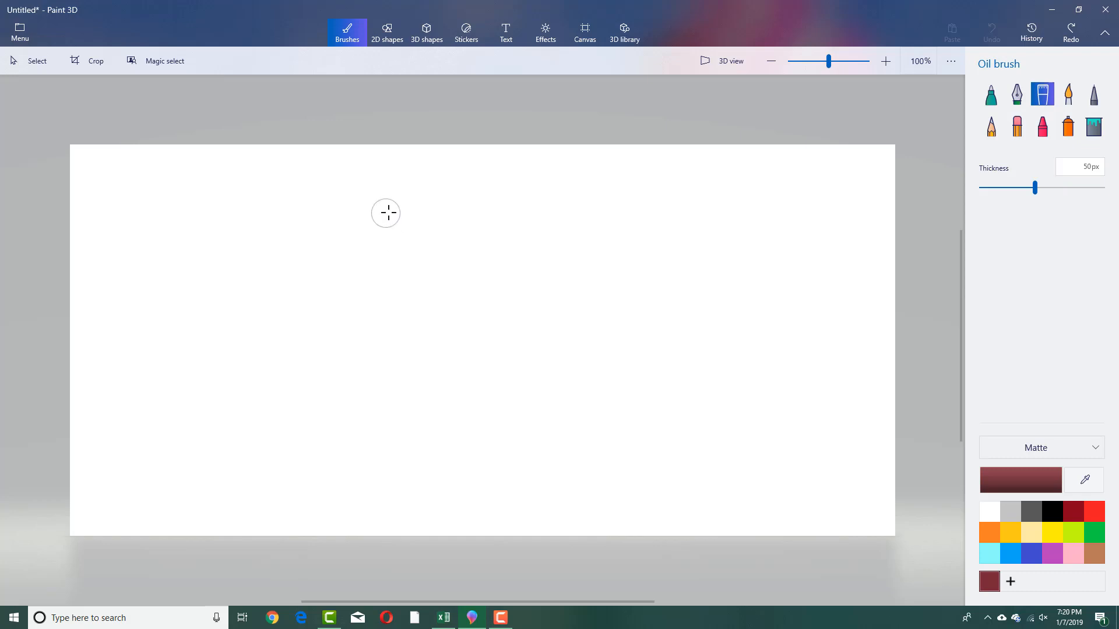
pyautogui.moveTo(396, 210); pyautogui.dragTo(329, 205)
pyautogui.moveTo(247, 239)
pyautogui.mouseDown()
pyautogui.moveTo(384, 392)
pyautogui.moveTo(431, 323)
pyautogui.moveTo(284, 363)
pyautogui.moveTo(348, 296)
pyautogui.moveTo(564, 292)
pyautogui.moveTo(495, 308)
pyautogui.moveTo(490, 366)
pyautogui.moveTo(712, 358)
pyautogui.moveTo(700, 318)
pyautogui.moveTo(631, 406)
pyautogui.moveTo(593, 301)
pyautogui.moveTo(599, 222)
pyautogui.moveTo(589, 300)
pyautogui.moveTo(581, 232)
pyautogui.mouseUp()
pyautogui.moveTo(1061, 190); pyautogui.dragTo(1101, 187)
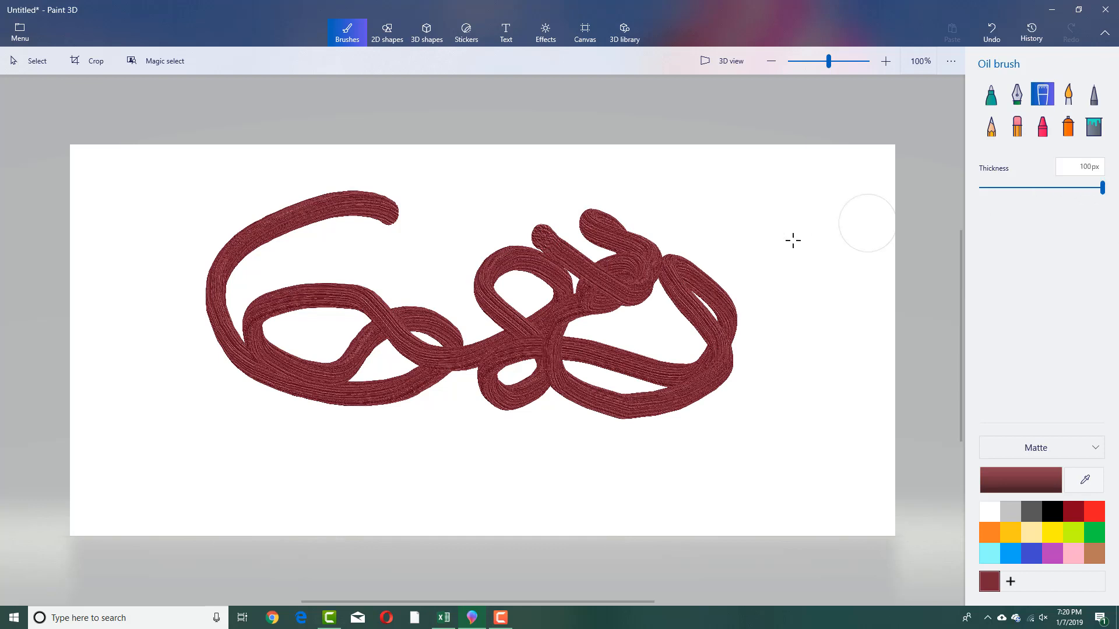
pyautogui.moveTo(791, 240)
pyautogui.mouseDown()
pyautogui.moveTo(675, 308)
pyautogui.moveTo(700, 391)
pyautogui.moveTo(749, 331)
pyautogui.moveTo(813, 316)
pyautogui.moveTo(803, 292)
pyautogui.moveTo(816, 383)
pyautogui.moveTo(781, 411)
pyautogui.mouseUp()
# - Paint a dark red and a yellow Oil brush stroke at 100 px across the lower middle of the canvas
pyautogui.click(1071, 515)
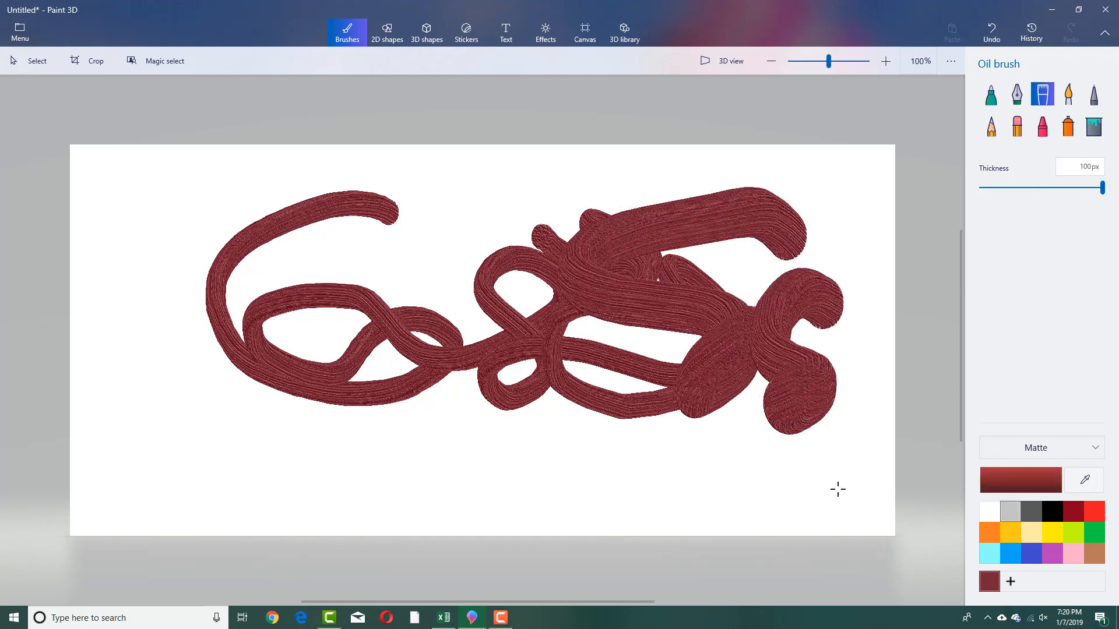
pyautogui.moveTo(748, 463)
pyautogui.mouseDown()
pyautogui.moveTo(585, 474)
pyautogui.moveTo(512, 445)
pyautogui.mouseUp()
pyautogui.click(1052, 532)
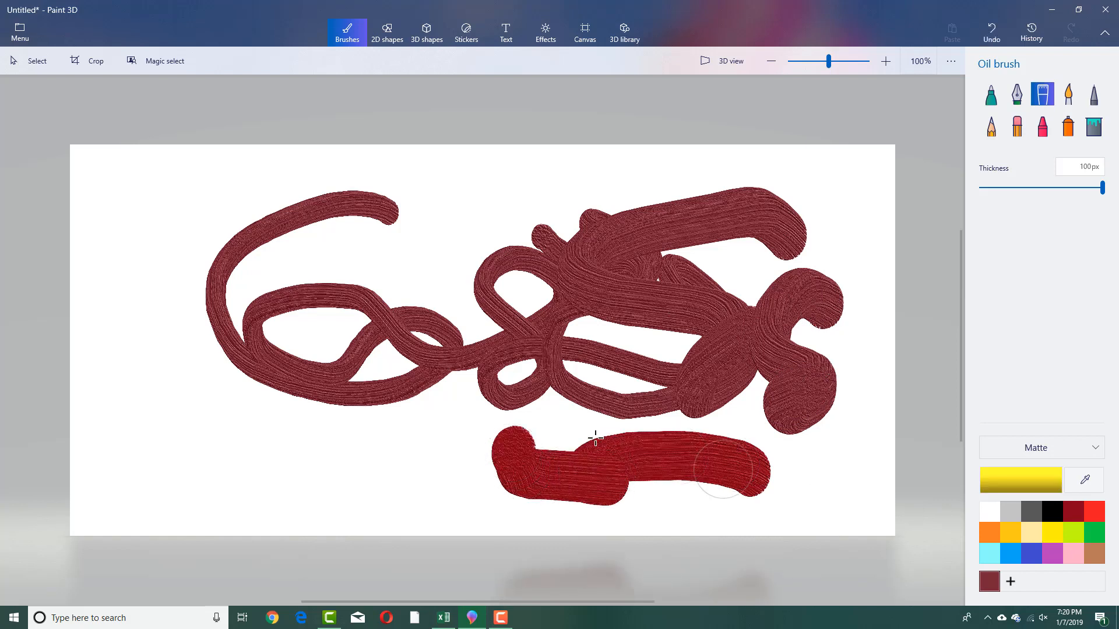
pyautogui.moveTo(592, 443)
pyautogui.mouseDown()
pyautogui.moveTo(491, 365)
pyautogui.moveTo(418, 391)
pyautogui.moveTo(393, 395)
pyautogui.moveTo(381, 373)
pyautogui.mouseUp()
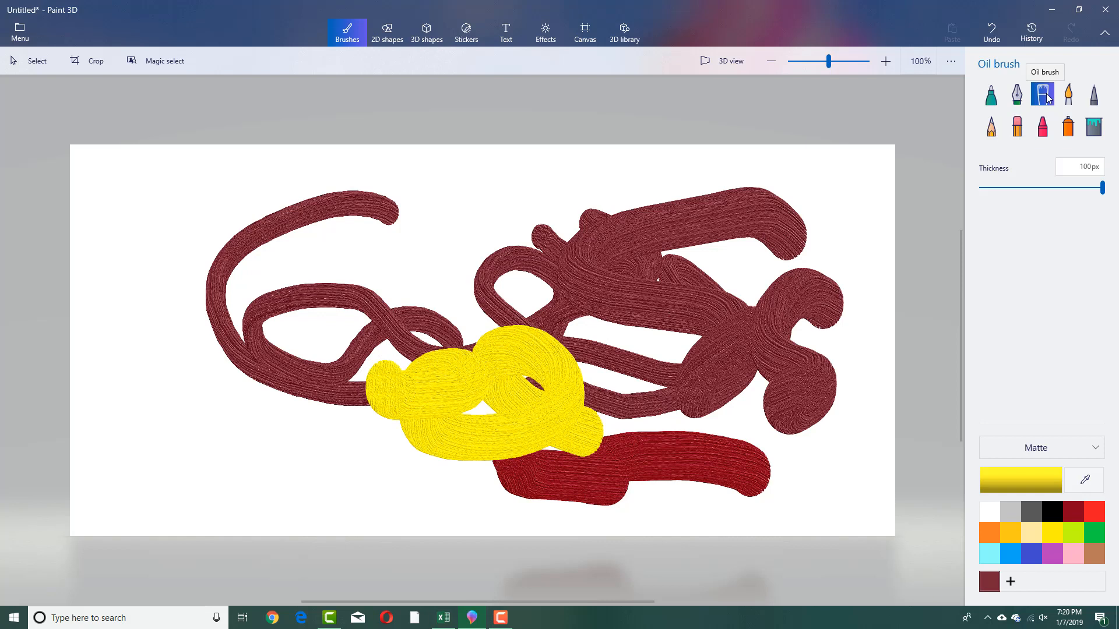
# - Paint 50 px Watercolor strokes over the drawing, in yellow at 75% and 100% opacity and in red at 100%
pyautogui.click(1069, 94)
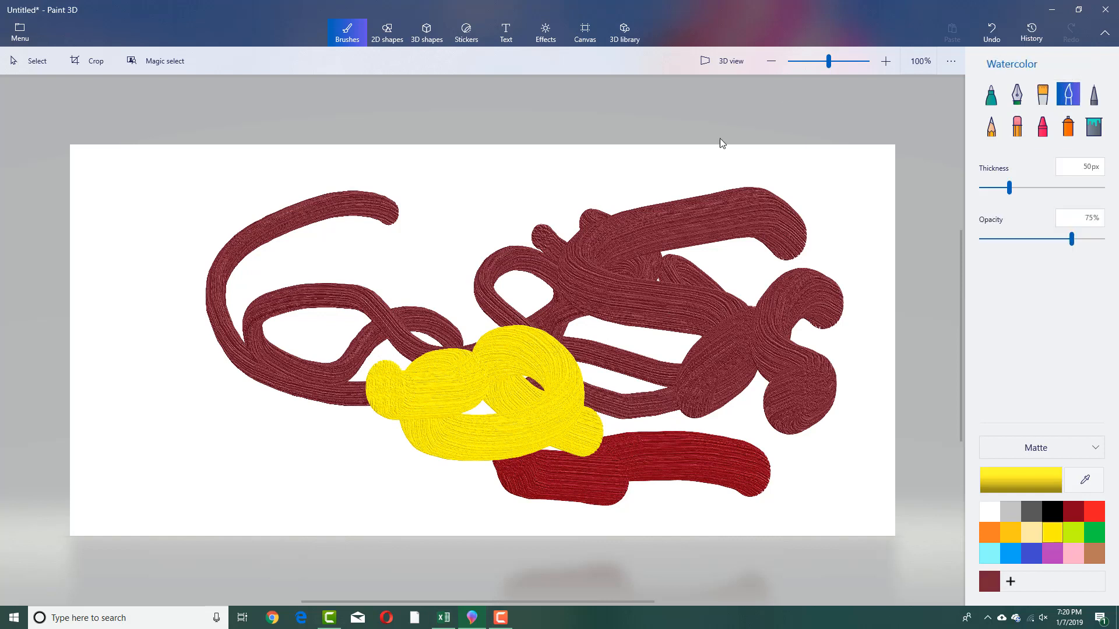
pyautogui.moveTo(669, 178)
pyautogui.mouseDown()
pyautogui.moveTo(481, 184)
pyautogui.moveTo(464, 207)
pyautogui.moveTo(419, 213)
pyautogui.moveTo(422, 282)
pyautogui.moveTo(301, 235)
pyautogui.moveTo(339, 246)
pyautogui.moveTo(408, 344)
pyautogui.mouseUp()
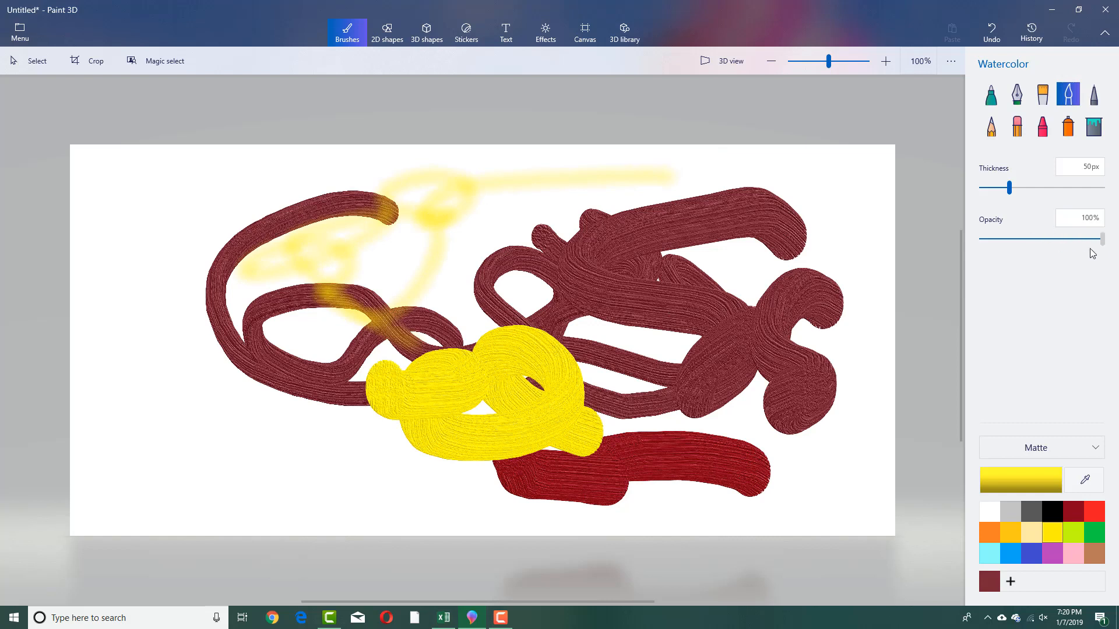
pyautogui.moveTo(628, 304)
pyautogui.mouseDown()
pyautogui.moveTo(653, 257)
pyautogui.moveTo(754, 292)
pyautogui.mouseUp()
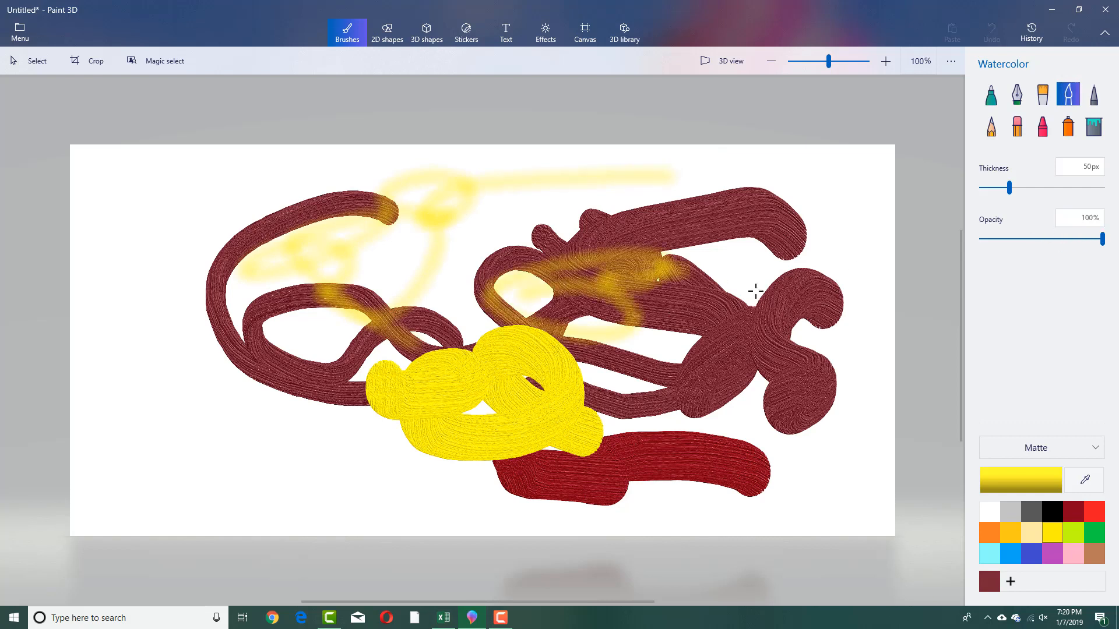
pyautogui.click(1096, 517)
pyautogui.moveTo(629, 301)
pyautogui.mouseDown()
pyautogui.moveTo(590, 237)
pyautogui.moveTo(706, 216)
pyautogui.moveTo(437, 221)
pyautogui.moveTo(397, 266)
pyautogui.moveTo(85, 235)
pyautogui.moveTo(182, 280)
pyautogui.moveTo(187, 407)
pyautogui.mouseUp()
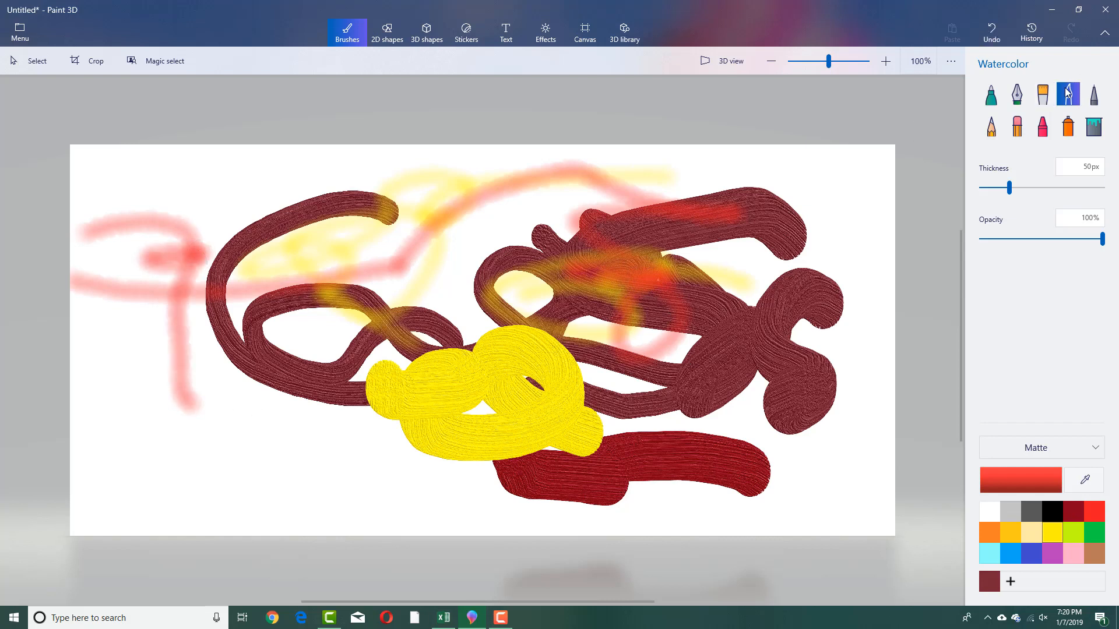
# - Draw a thin 5 px red Pixel pen line diagonally across the canvas and a thick 45 px one near its lower-left corner
pyautogui.click(1093, 96)
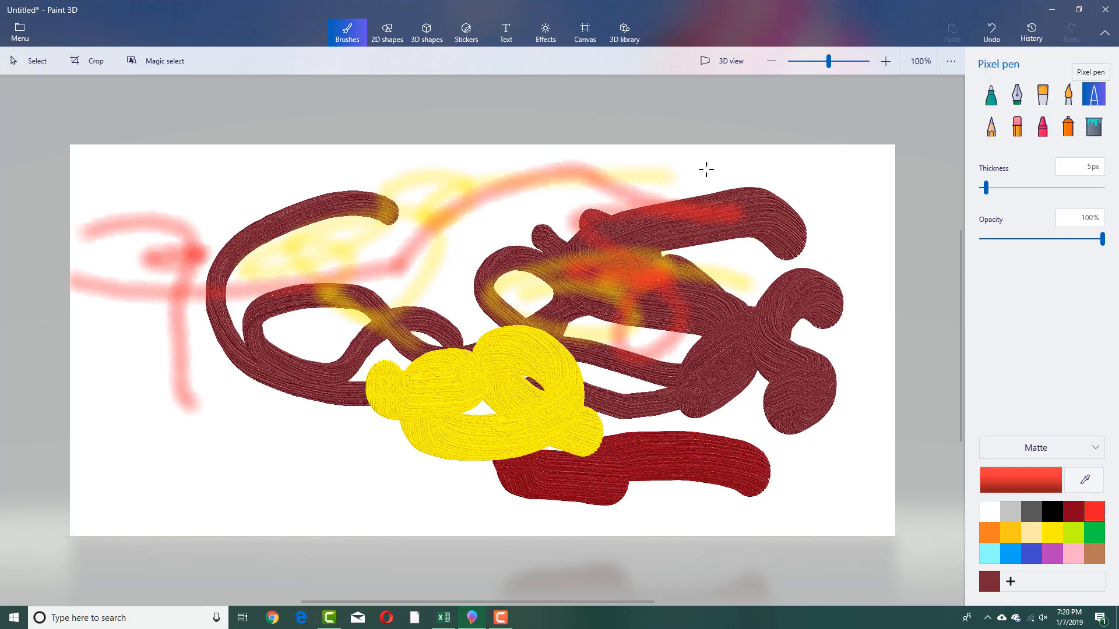
pyautogui.moveTo(781, 168)
pyautogui.mouseDown()
pyautogui.moveTo(834, 183)
pyautogui.moveTo(843, 199)
pyautogui.moveTo(776, 271)
pyautogui.moveTo(318, 424)
pyautogui.moveTo(254, 403)
pyautogui.moveTo(270, 475)
pyautogui.moveTo(246, 486)
pyautogui.moveTo(227, 415)
pyautogui.moveTo(184, 448)
pyautogui.moveTo(178, 476)
pyautogui.mouseUp()
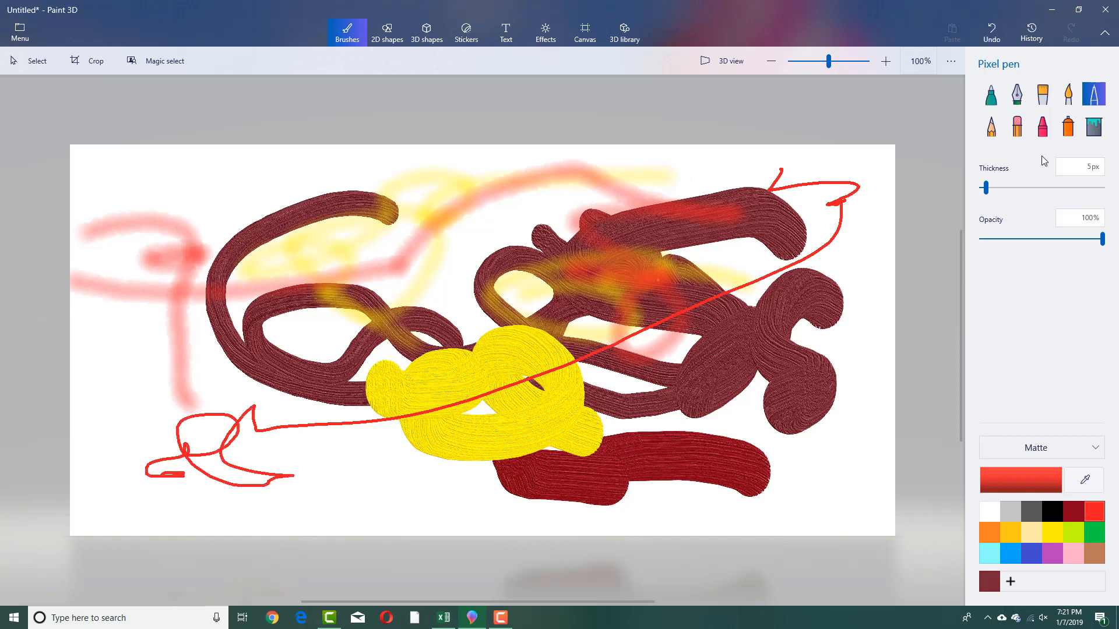
pyautogui.click(1036, 187)
pyautogui.moveTo(252, 402)
pyautogui.mouseDown()
pyautogui.moveTo(201, 455)
pyautogui.moveTo(361, 466)
pyautogui.moveTo(384, 501)
pyautogui.mouseUp()
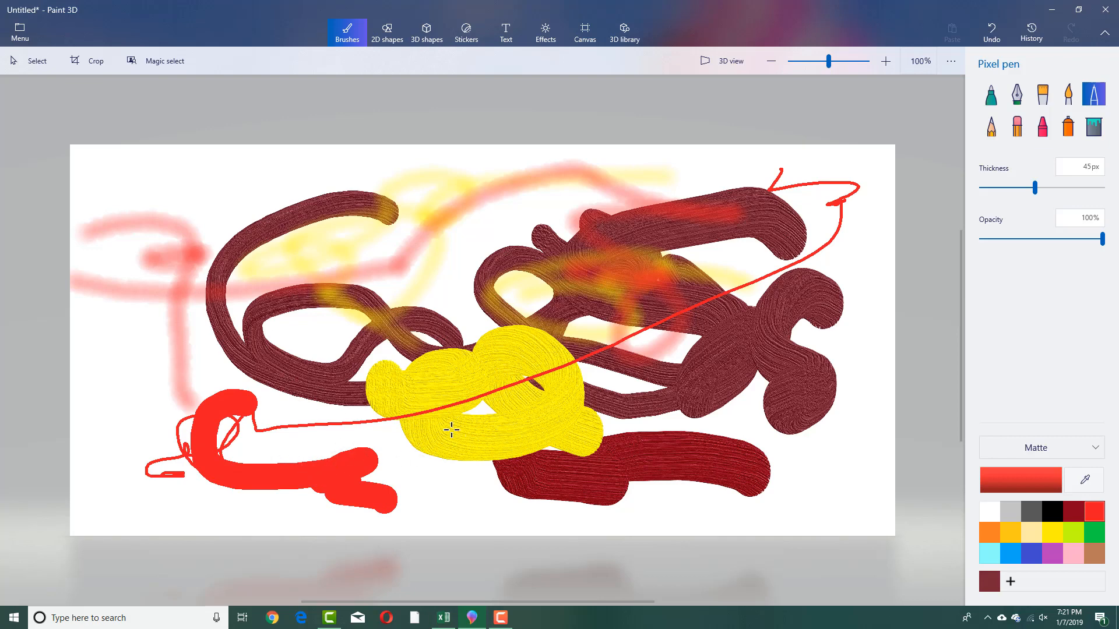
# - Sketch red Pencil lines at 6 px and 9 px near the canvas sides, plus a dark gray 9 px scribble in its lower-right corner
pyautogui.click(990, 126)
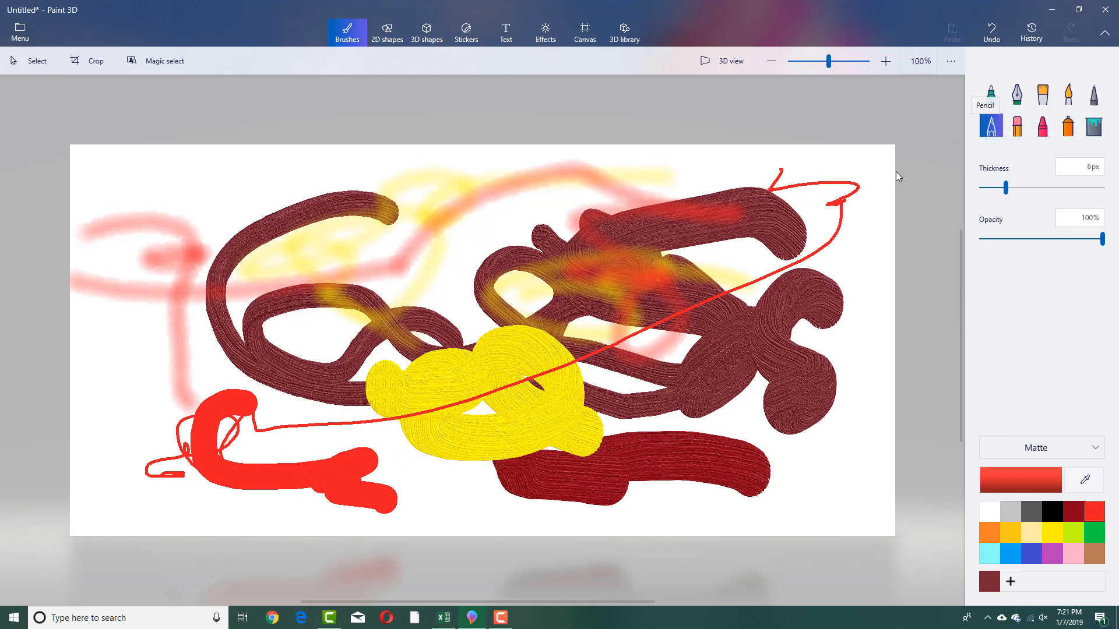
pyautogui.moveTo(858, 151); pyautogui.dragTo(852, 388)
pyautogui.click(1077, 187)
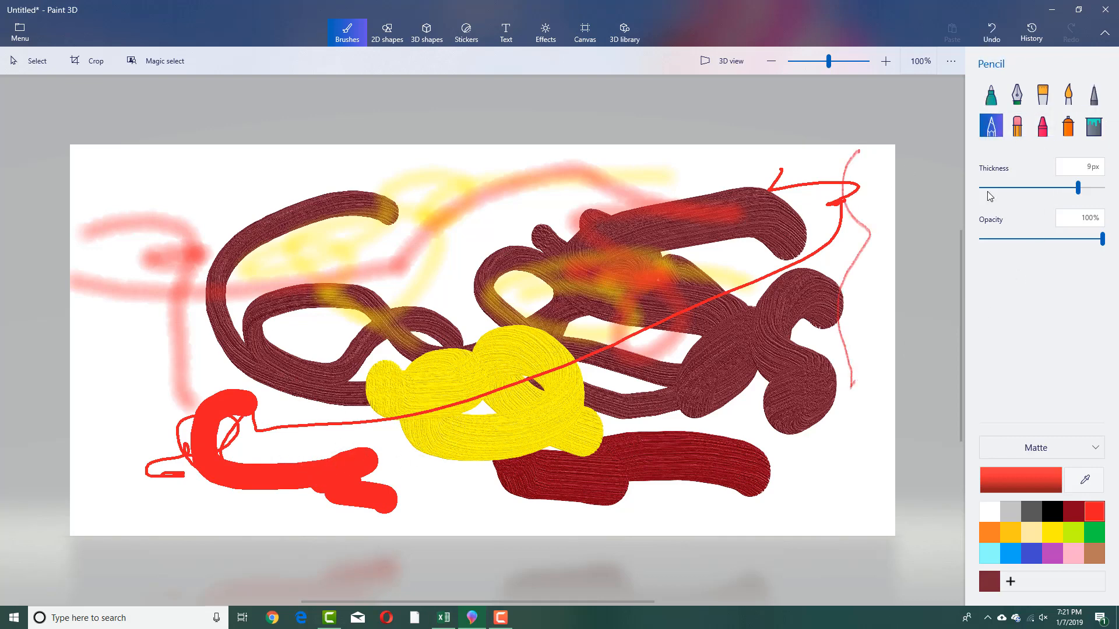
pyautogui.moveTo(320, 193)
pyautogui.mouseDown()
pyautogui.moveTo(170, 250)
pyautogui.moveTo(190, 185)
pyautogui.moveTo(187, 225)
pyautogui.moveTo(114, 410)
pyautogui.moveTo(307, 537)
pyautogui.moveTo(467, 487)
pyautogui.mouseUp()
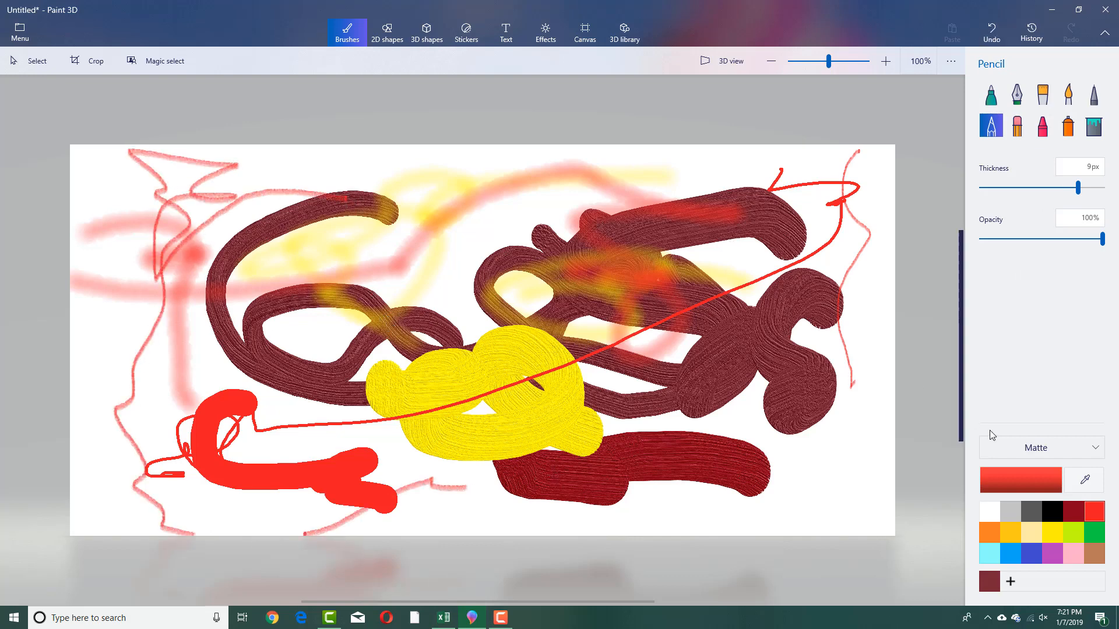
pyautogui.click(1031, 513)
pyautogui.moveTo(844, 487)
pyautogui.mouseDown()
pyautogui.moveTo(859, 480)
pyautogui.moveTo(824, 462)
pyautogui.moveTo(841, 502)
pyautogui.moveTo(868, 430)
pyautogui.moveTo(855, 404)
pyautogui.mouseUp()
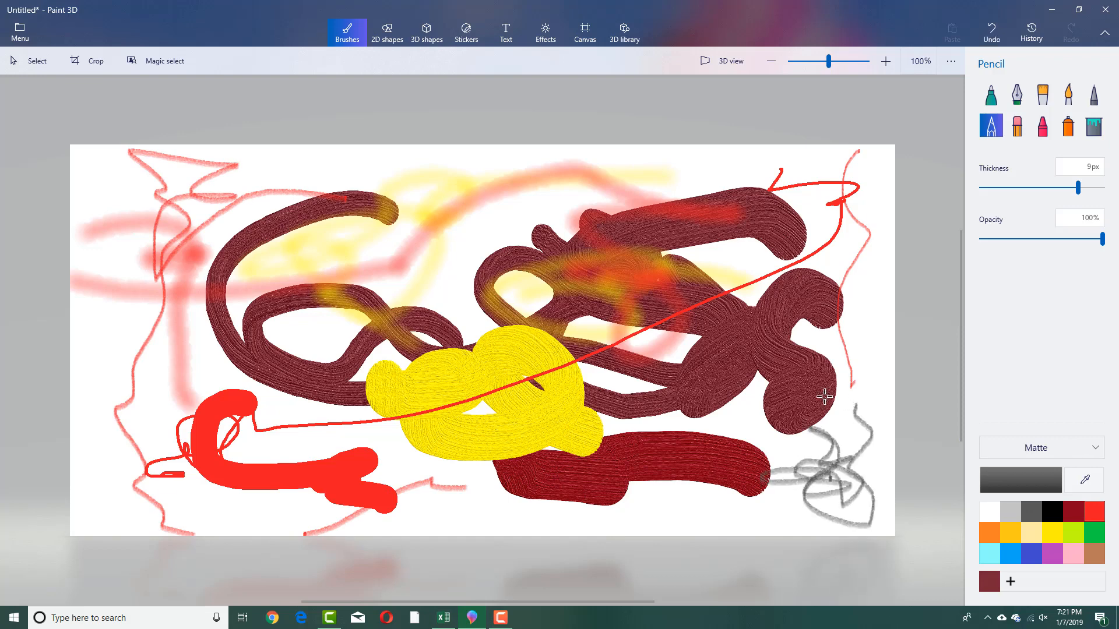
# - Erase broad areas of the drawing with the Eraser at 100 px, plus a narrower stroke in the upper middle at 38 px
pyautogui.click(1018, 127)
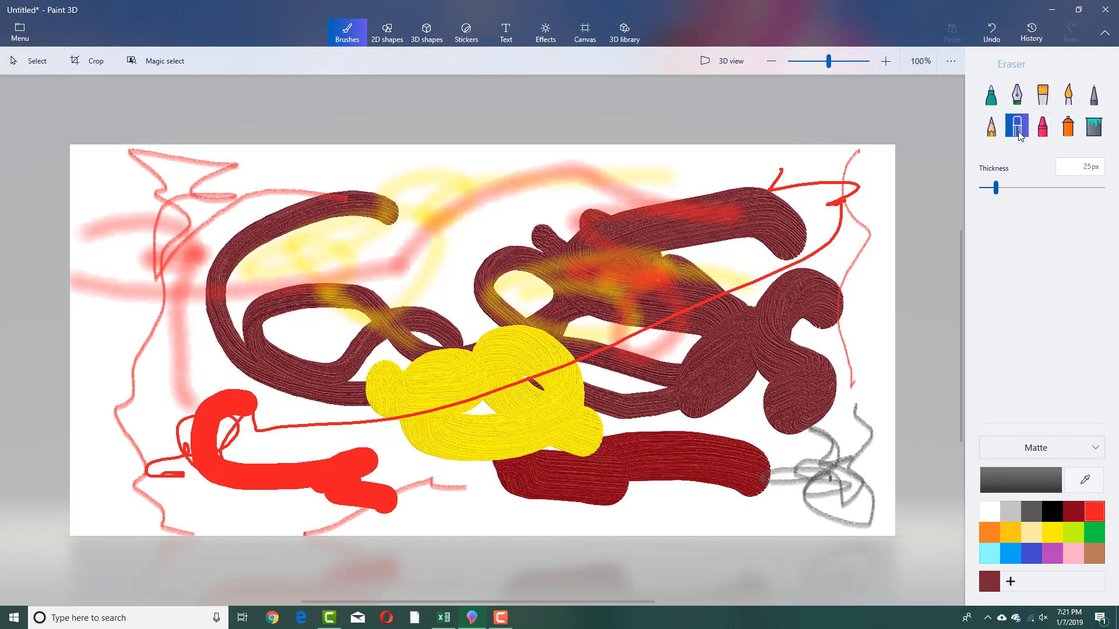
pyautogui.moveTo(1000, 192); pyautogui.dragTo(1041, 188)
pyautogui.moveTo(781, 222)
pyautogui.mouseDown()
pyautogui.moveTo(801, 308)
pyautogui.moveTo(525, 459)
pyautogui.moveTo(539, 479)
pyautogui.moveTo(413, 392)
pyautogui.mouseUp()
pyautogui.moveTo(179, 194)
pyautogui.mouseDown()
pyautogui.moveTo(530, 364)
pyautogui.moveTo(728, 361)
pyautogui.mouseUp()
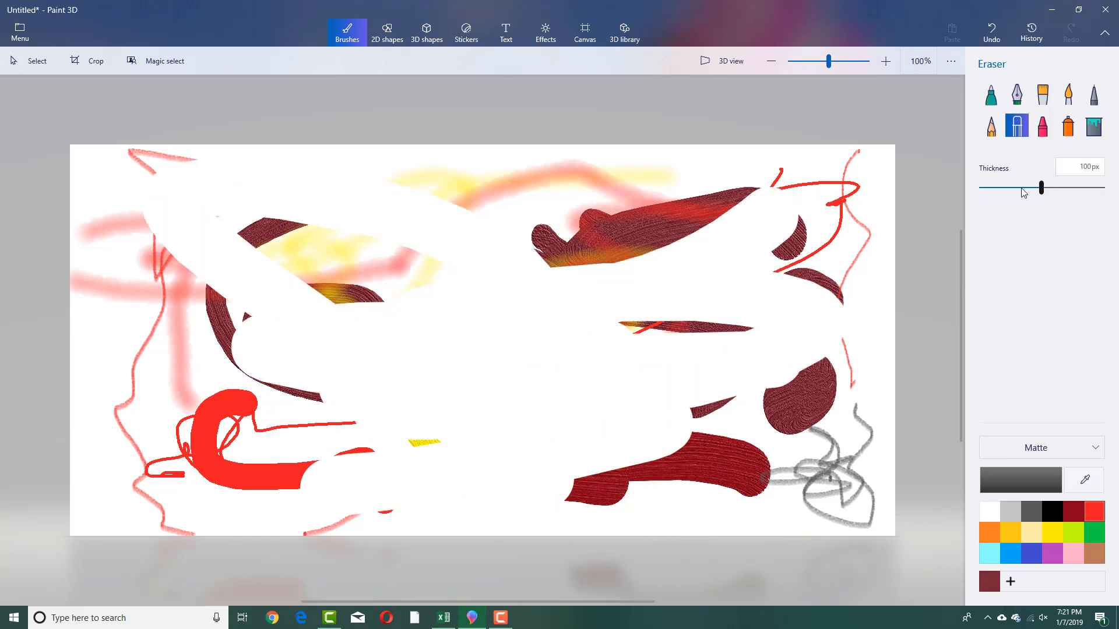
pyautogui.moveTo(1024, 192); pyautogui.dragTo(1004, 189)
pyautogui.moveTo(603, 222)
pyautogui.mouseDown()
pyautogui.moveTo(568, 247)
pyautogui.moveTo(600, 268)
pyautogui.moveTo(725, 241)
pyautogui.mouseUp()
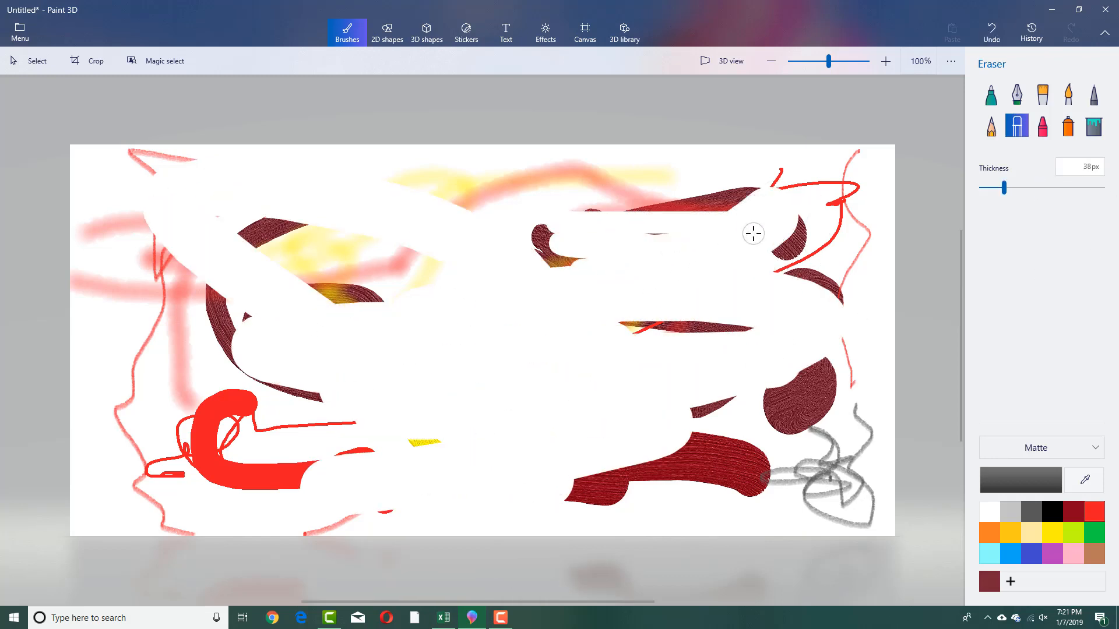
# - Scribble dark gray Crayon strokes across the canvas, raising the thickness to 58 px, and add dark red ones in the middle
pyautogui.click(1043, 127)
pyautogui.moveTo(576, 265)
pyautogui.mouseDown()
pyautogui.moveTo(380, 420)
pyautogui.moveTo(439, 411)
pyautogui.moveTo(417, 356)
pyautogui.moveTo(500, 445)
pyautogui.moveTo(562, 437)
pyautogui.mouseUp()
pyautogui.moveTo(995, 187); pyautogui.dragTo(1045, 187)
pyautogui.moveTo(579, 267)
pyautogui.mouseDown()
pyautogui.moveTo(419, 402)
pyautogui.moveTo(851, 188)
pyautogui.moveTo(620, 294)
pyautogui.mouseUp()
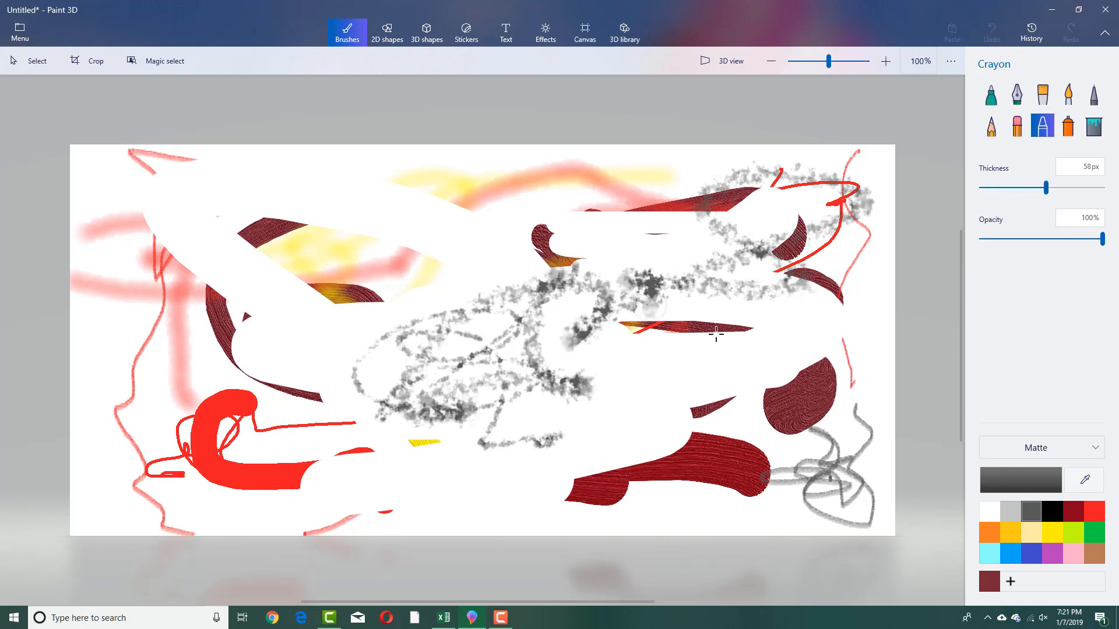
pyautogui.click(1073, 511)
pyautogui.moveTo(643, 362)
pyautogui.mouseDown()
pyautogui.moveTo(485, 353)
pyautogui.moveTo(596, 359)
pyautogui.moveTo(751, 280)
pyautogui.mouseUp()
pyautogui.moveTo(815, 322)
pyautogui.mouseDown()
pyautogui.moveTo(703, 378)
pyautogui.moveTo(757, 355)
pyautogui.mouseUp()
# - Spray dark red Spray can strokes over the drawing at 75 px with 25% and 100% opacity, and at 184 px with 100%
pyautogui.click(1069, 127)
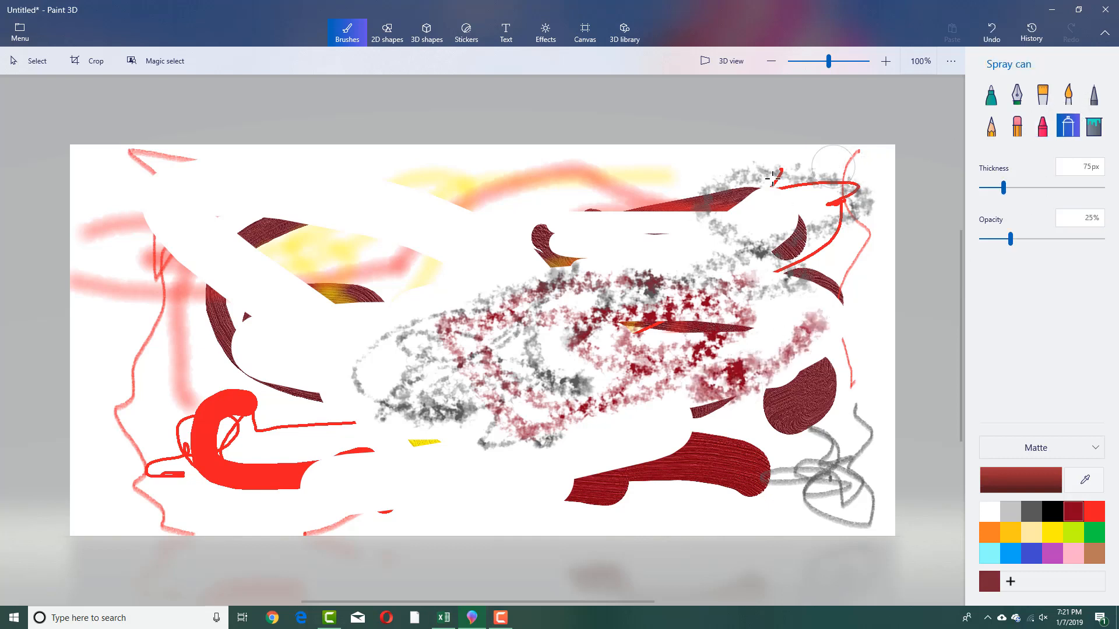
pyautogui.moveTo(490, 215)
pyautogui.mouseDown()
pyautogui.moveTo(407, 235)
pyautogui.moveTo(408, 284)
pyautogui.moveTo(466, 278)
pyautogui.mouseUp()
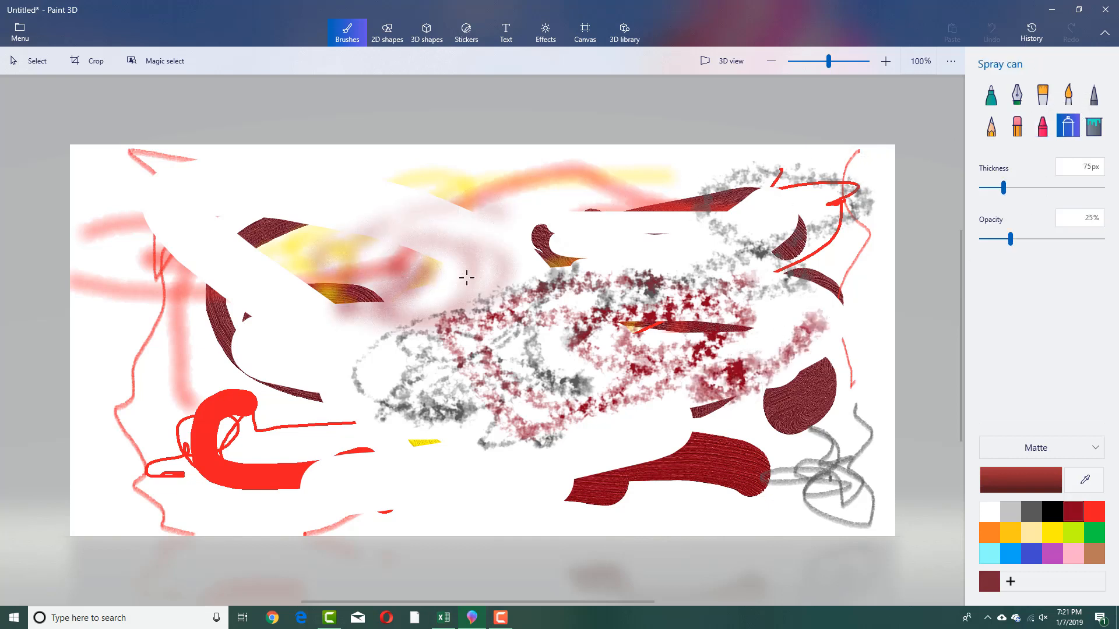
pyautogui.moveTo(1011, 238); pyautogui.dragTo(1104, 244)
pyautogui.moveTo(606, 317)
pyautogui.mouseDown()
pyautogui.moveTo(469, 338)
pyautogui.moveTo(297, 185)
pyautogui.moveTo(181, 338)
pyautogui.moveTo(268, 460)
pyautogui.moveTo(344, 480)
pyautogui.mouseUp()
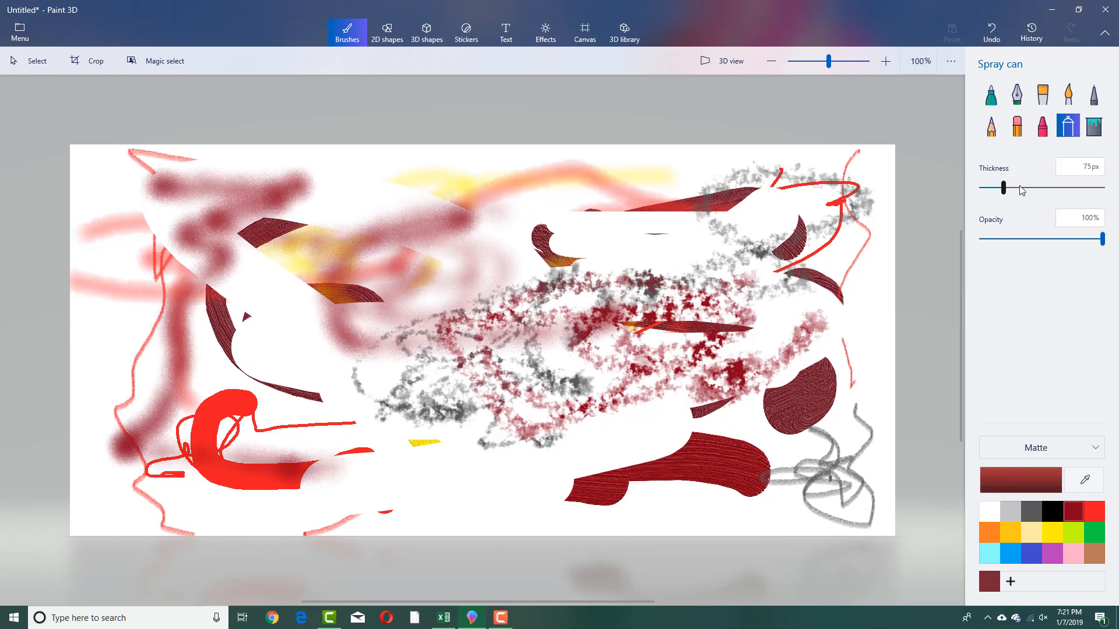
pyautogui.moveTo(1003, 187); pyautogui.dragTo(1051, 187)
pyautogui.moveTo(484, 338)
pyautogui.mouseDown()
pyautogui.moveTo(326, 472)
pyautogui.moveTo(301, 285)
pyautogui.moveTo(670, 408)
pyautogui.moveTo(769, 233)
pyautogui.moveTo(571, 175)
pyautogui.mouseUp()
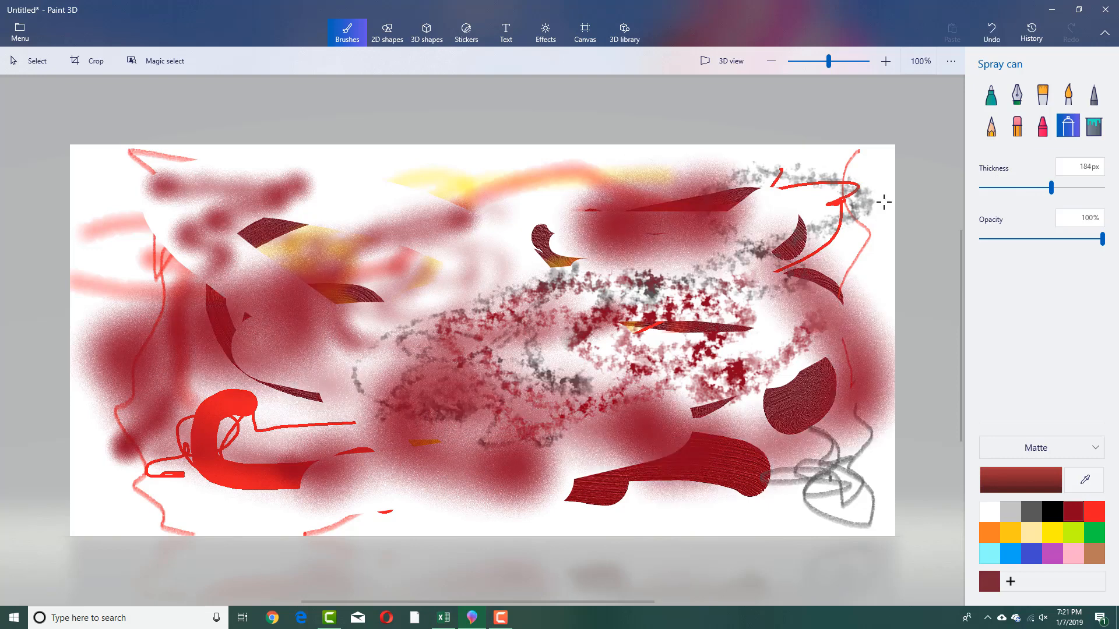
# - Fill the white area along the canvas's upper edge with dark red
pyautogui.click(1091, 129)
pyautogui.click(866, 155)
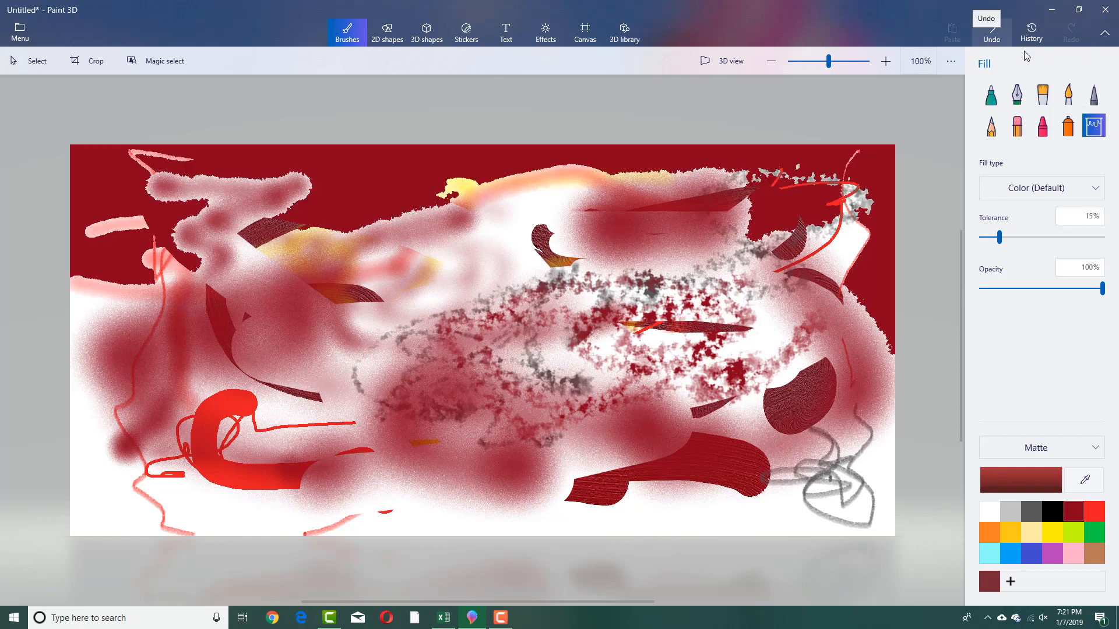
# - Rewind the drawing history to its very beginning to restore the blank canvas
pyautogui.click(1029, 35)
pyautogui.click(920, 87)
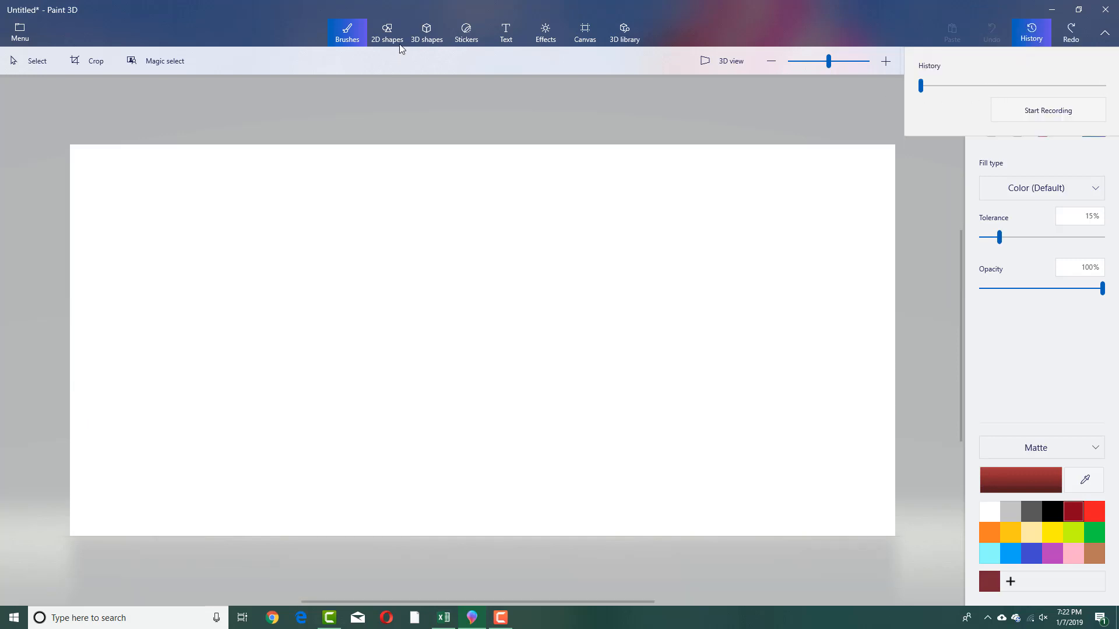
pyautogui.click(431, 89)
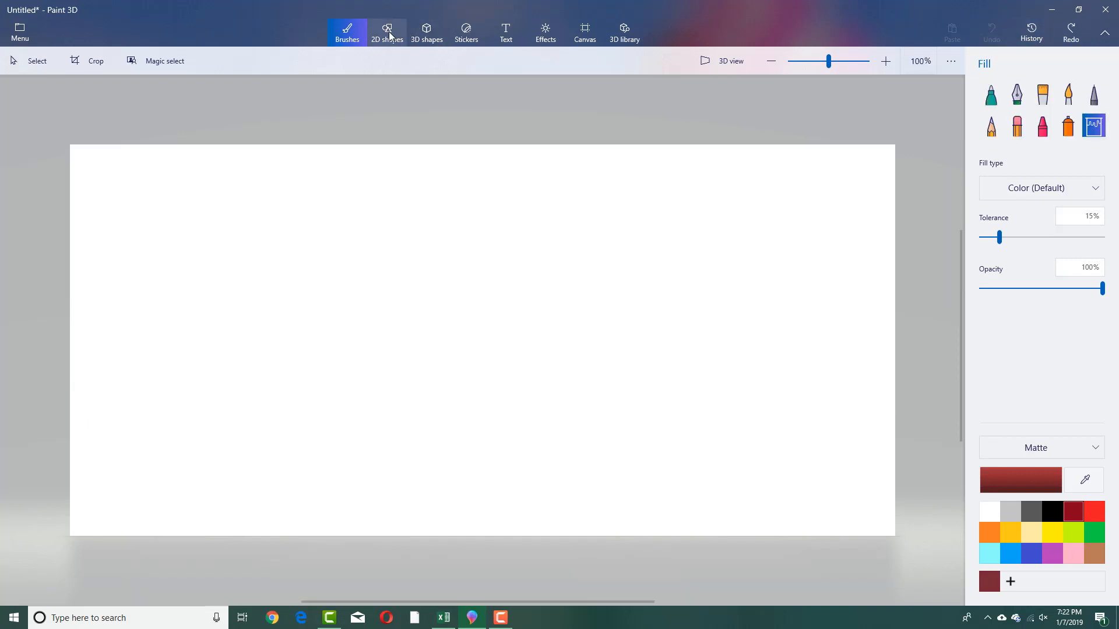
# - Draw a 2D heart with a solid black 10 px outline in the middle of the canvas and commit it
pyautogui.click(387, 34)
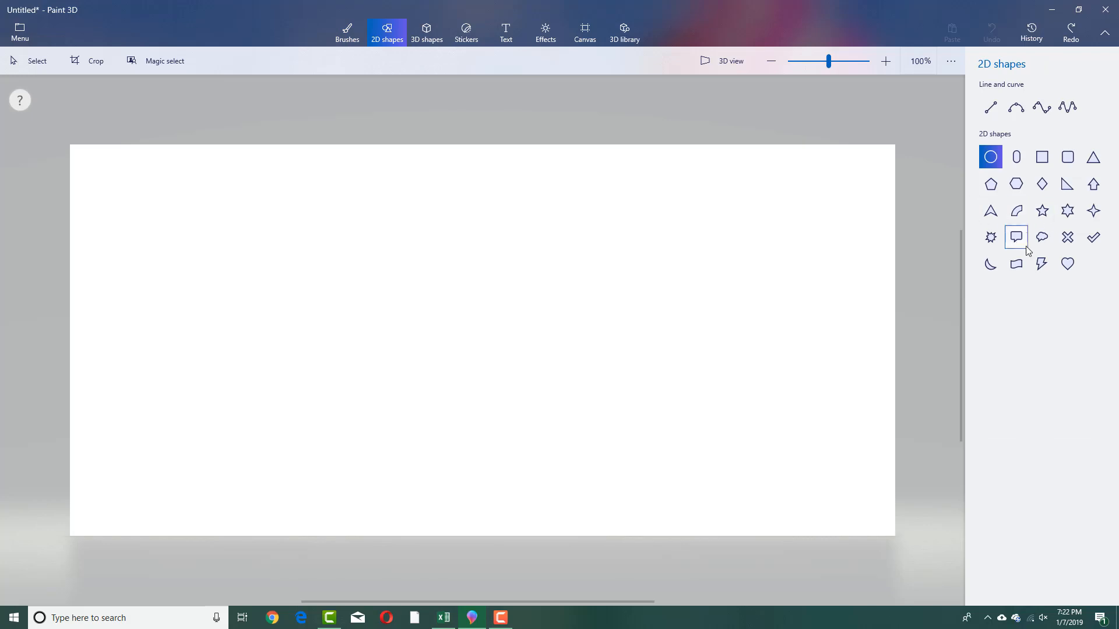
pyautogui.click(1069, 267)
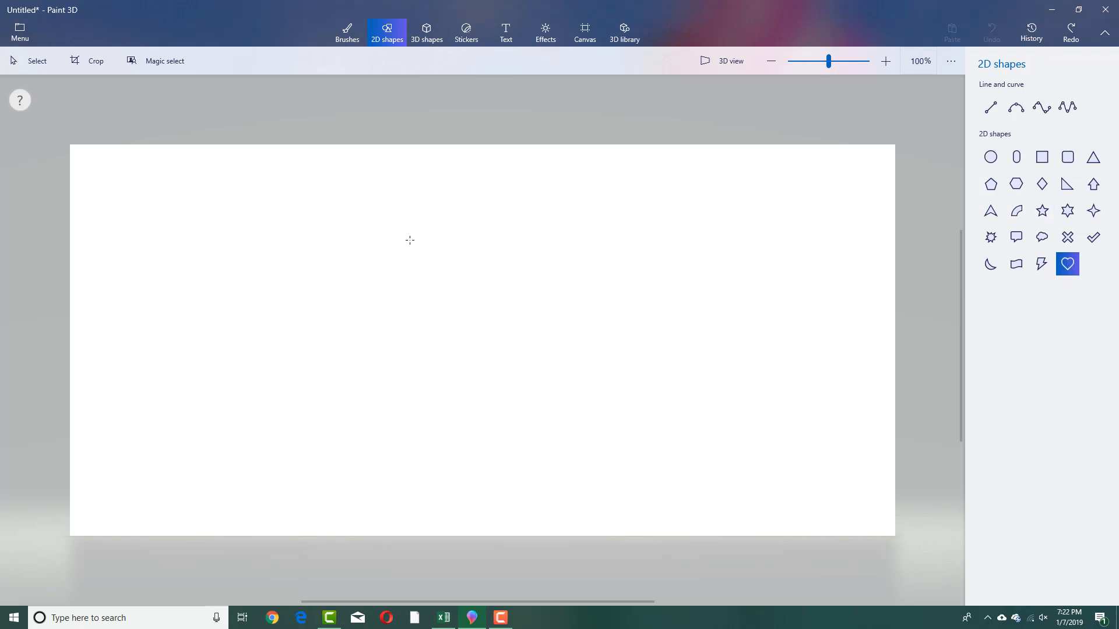
pyautogui.moveTo(410, 241); pyautogui.dragTo(642, 447)
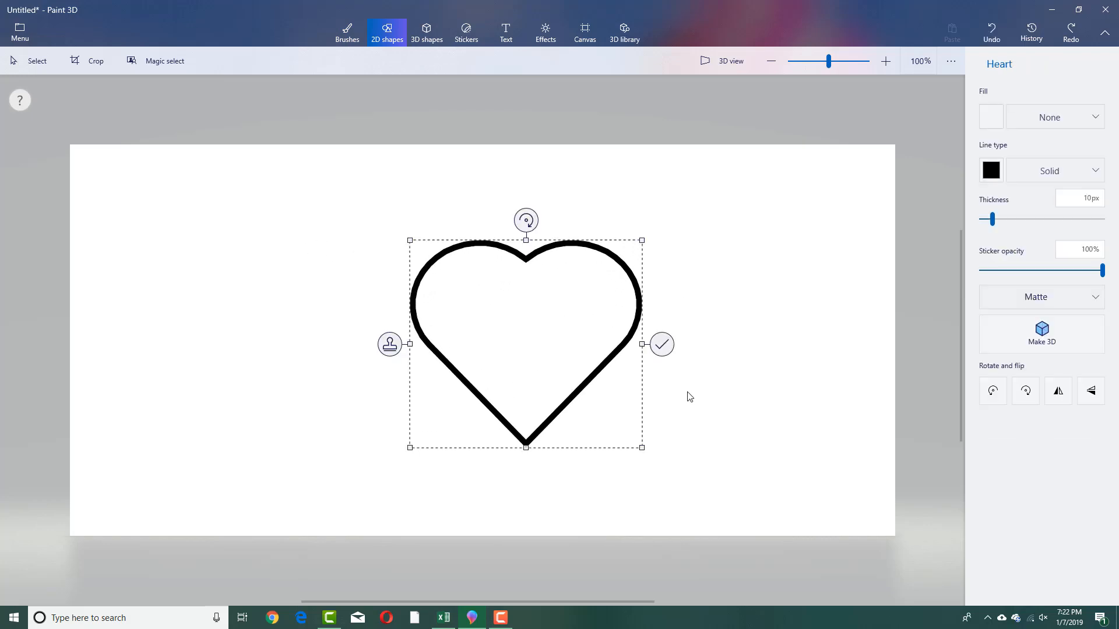
pyautogui.click(654, 350)
# - Fill the heart with red and the surrounding background with yellow
pyautogui.click(349, 33)
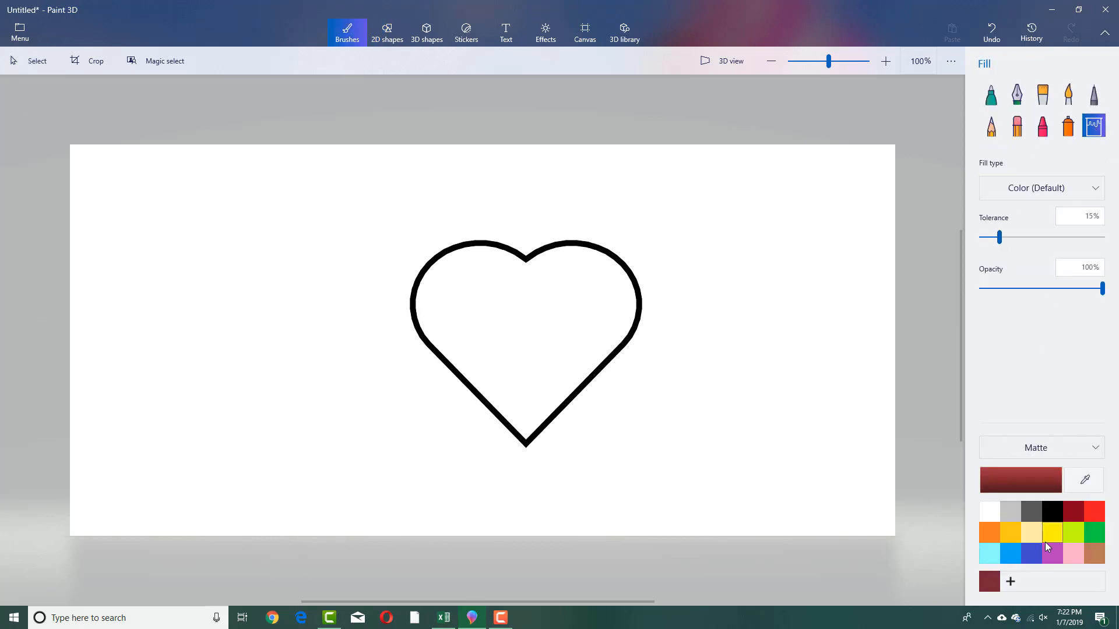
pyautogui.click(1097, 513)
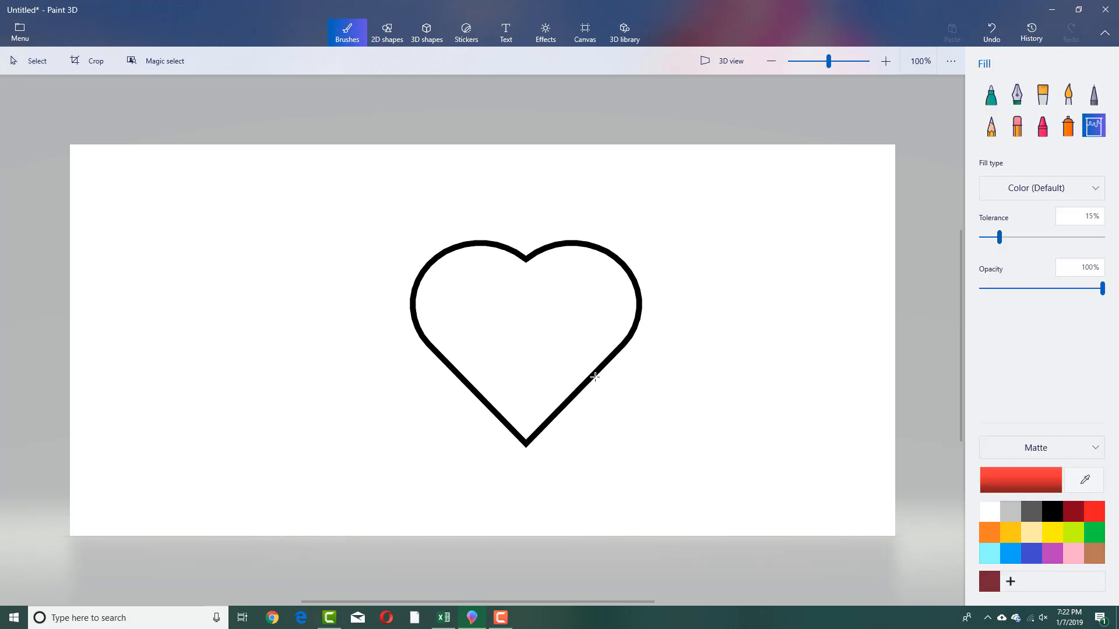
pyautogui.click(571, 304)
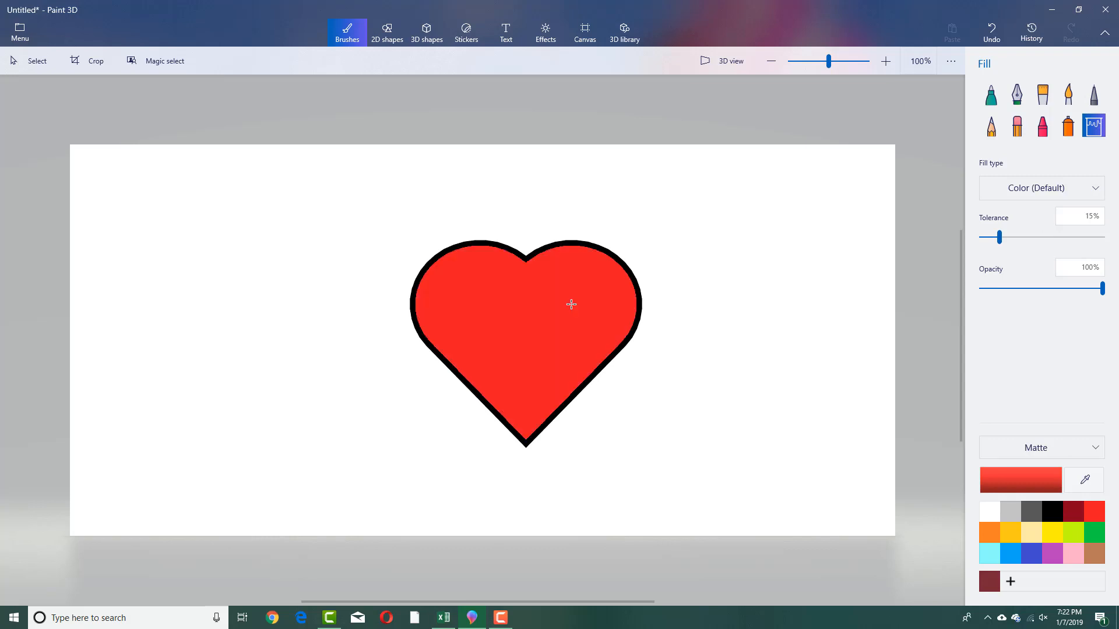
pyautogui.click(1051, 533)
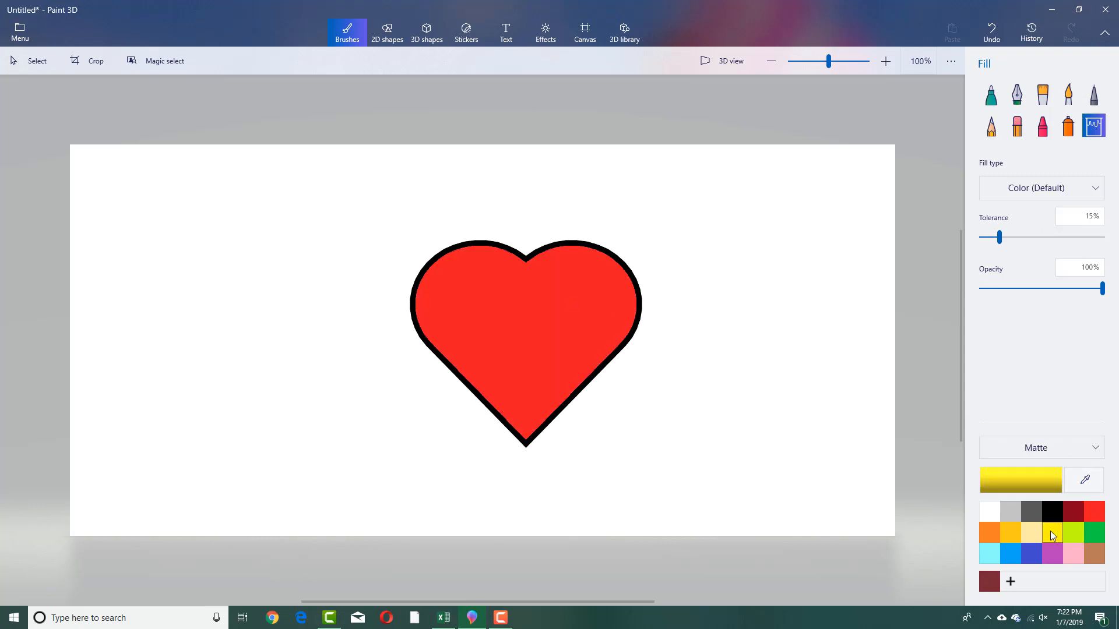
pyautogui.click(886, 234)
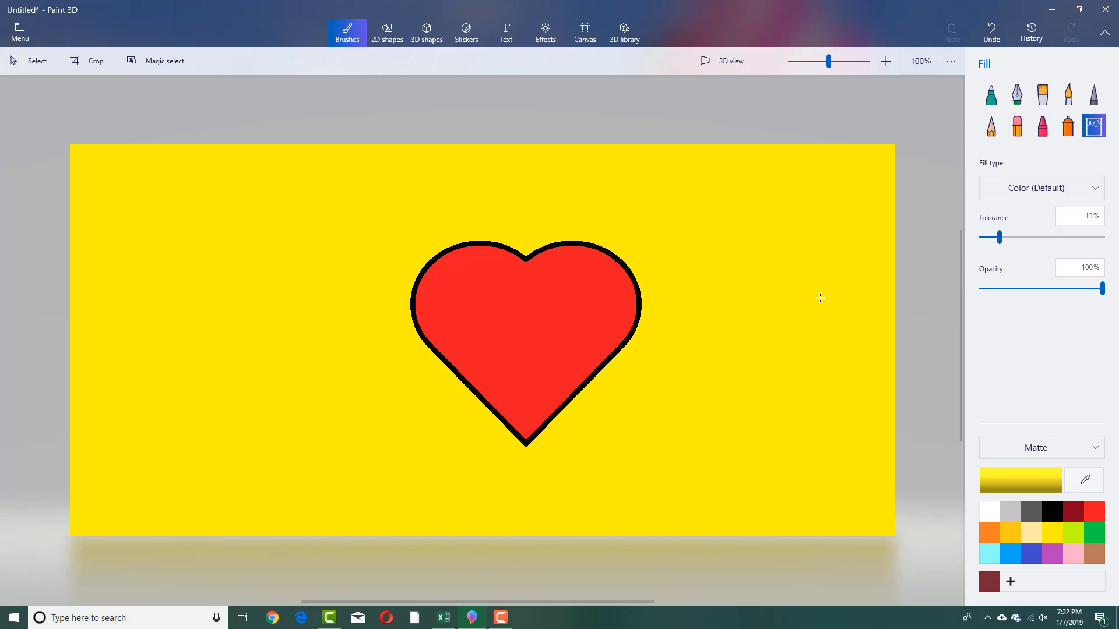
# - Spray a yellow dab and a long dark red vertical stroke at 184 px to the right of the heart
pyautogui.click(1068, 125)
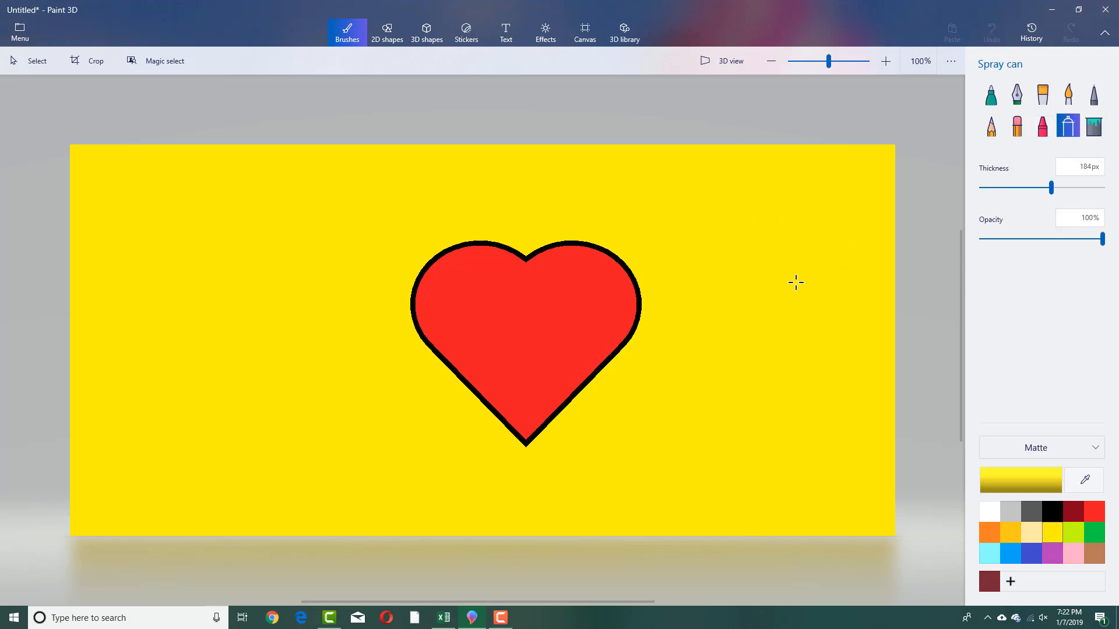
pyautogui.click(775, 322)
pyautogui.click(1078, 516)
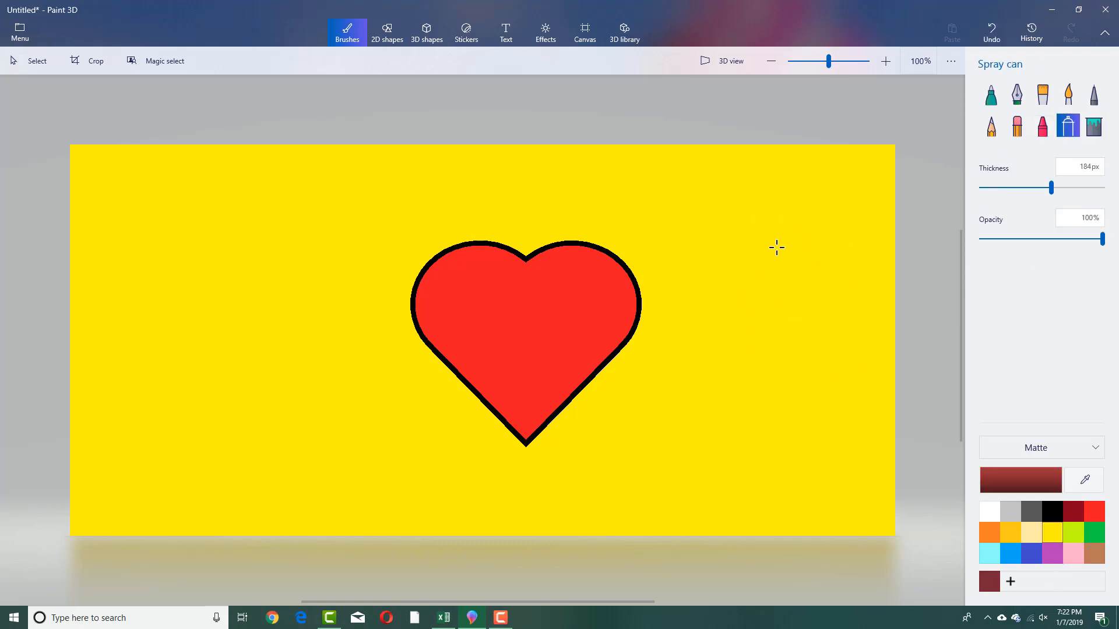
pyautogui.moveTo(776, 247)
pyautogui.mouseDown()
pyautogui.moveTo(783, 362)
pyautogui.moveTo(737, 484)
pyautogui.mouseUp()
# - Fill the yellow background with brown at 15% tolerance
pyautogui.click(1087, 124)
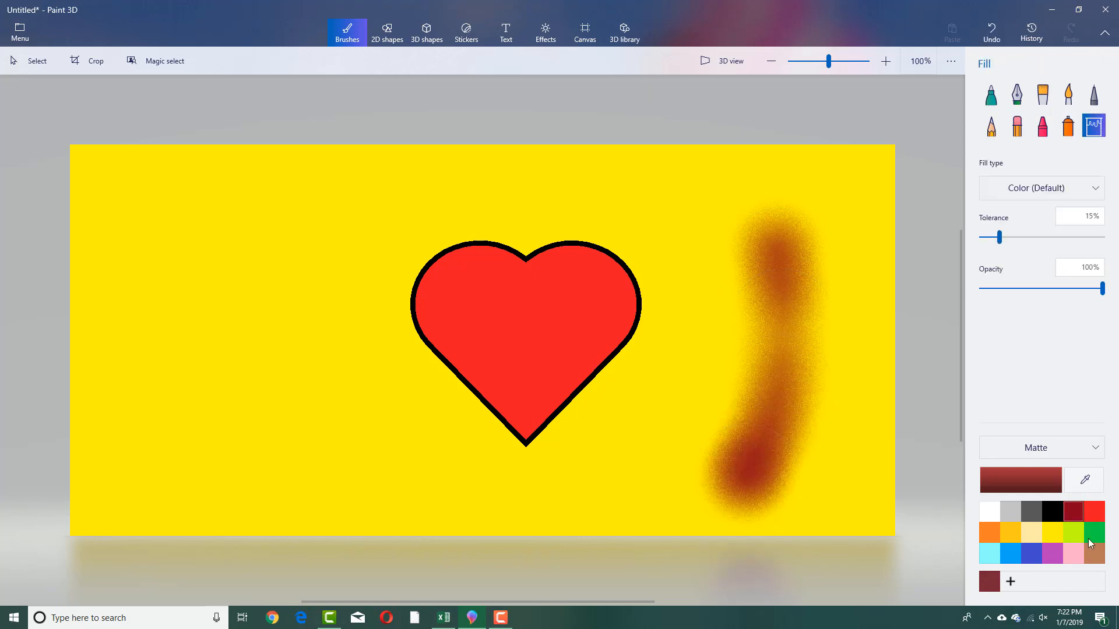
pyautogui.click(1095, 554)
pyautogui.click(760, 184)
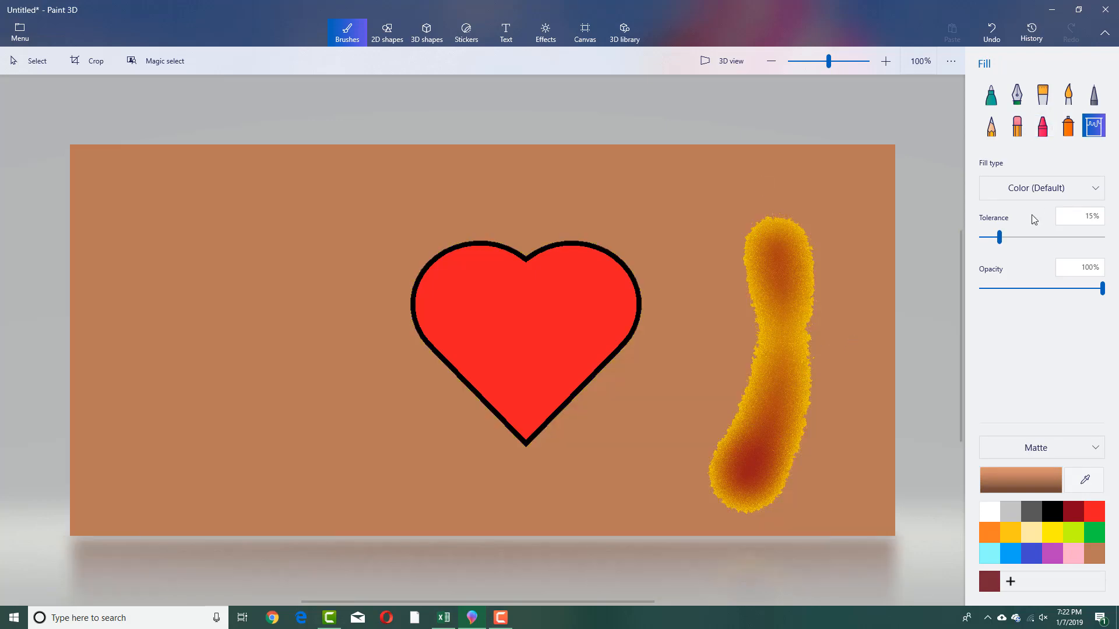
# - Try filling the background with brown at 100% and 64% tolerance, undoing each fill
pyautogui.moveTo(999, 238); pyautogui.dragTo(1102, 239)
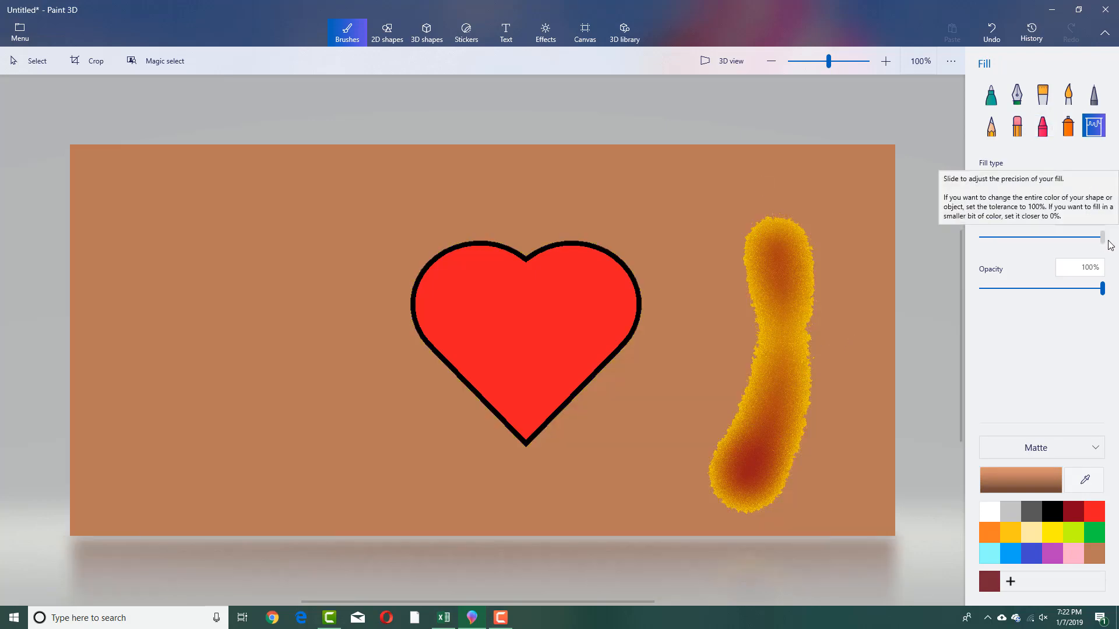
pyautogui.click(827, 194)
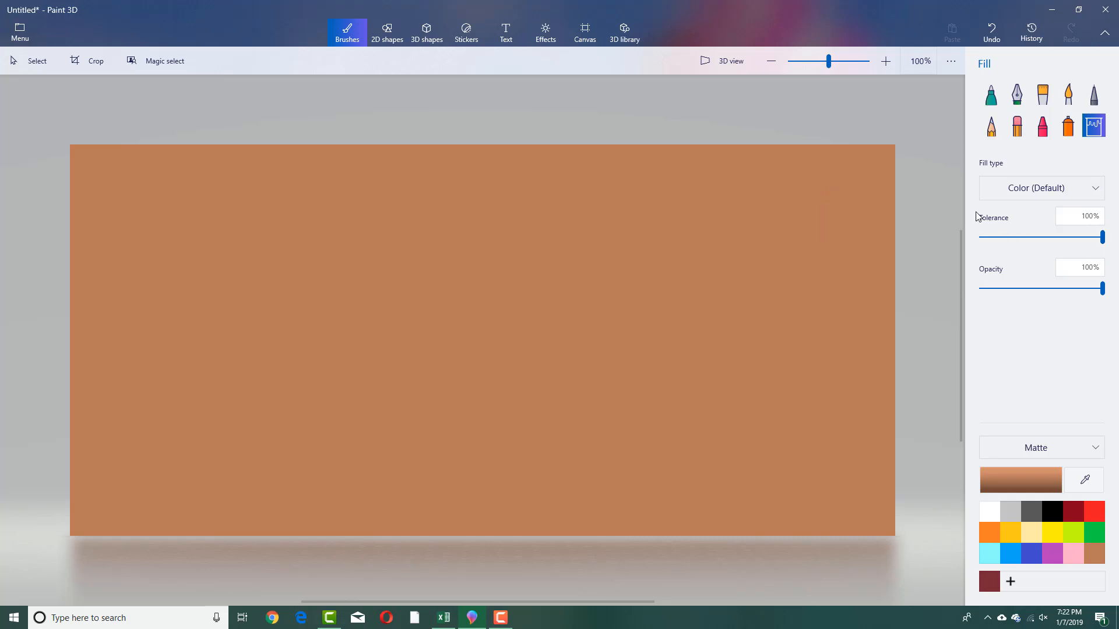
pyautogui.hotkey('ctrl', 'z')
pyautogui.click(1061, 237)
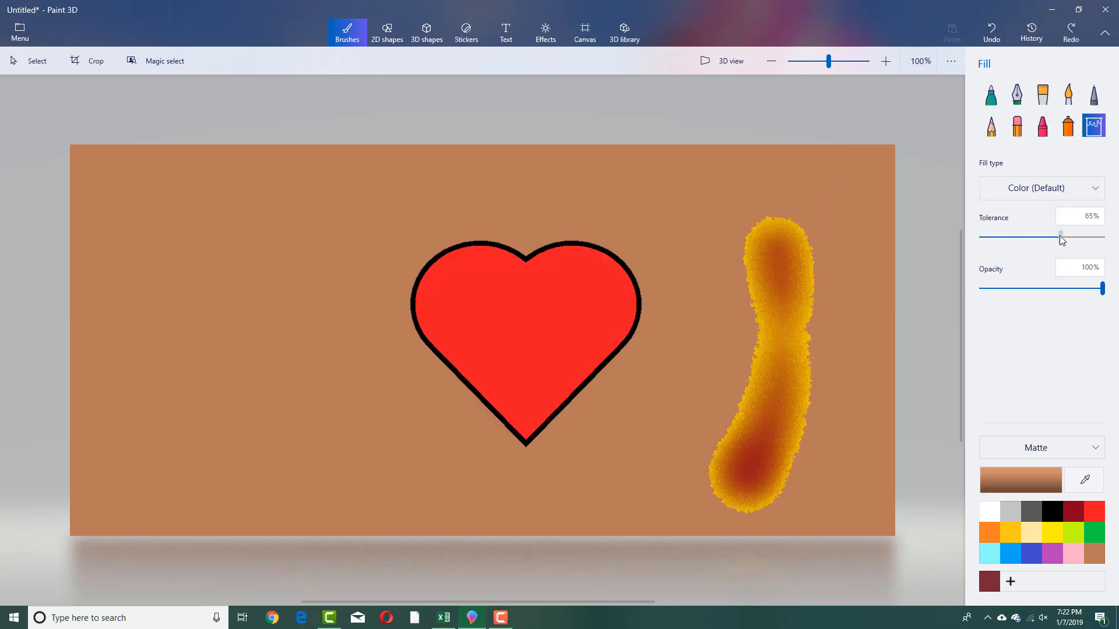
pyautogui.click(839, 205)
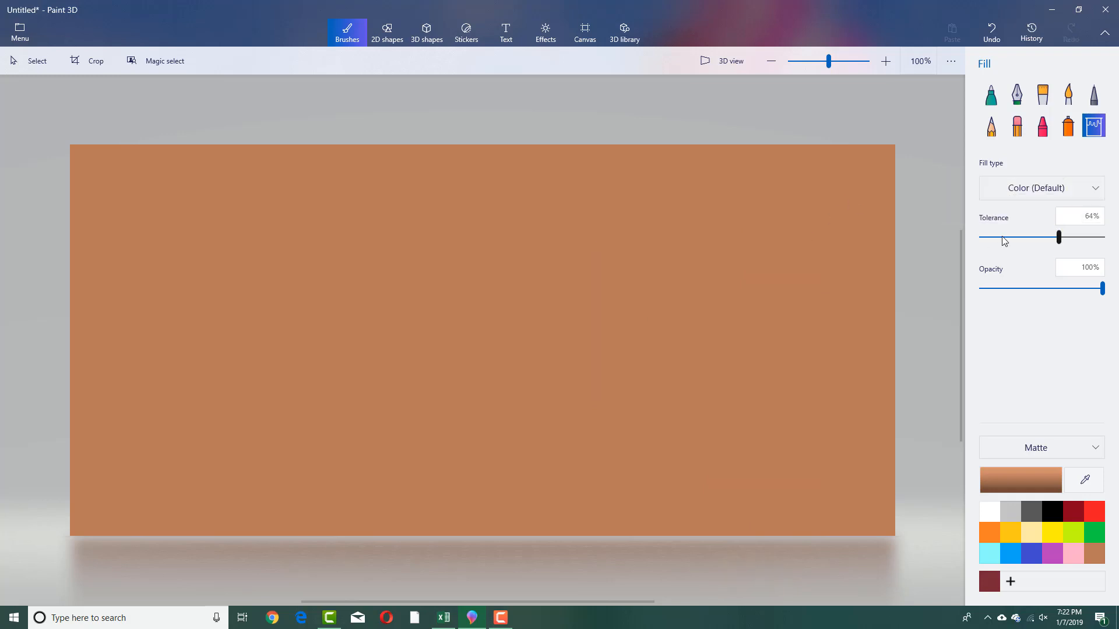
pyautogui.hotkey('ctrl', 'z')
# - Try the brown background fill twice at 41% tolerance and undo it each time
pyautogui.moveTo(1059, 237); pyautogui.dragTo(1030, 238)
pyautogui.click(876, 196)
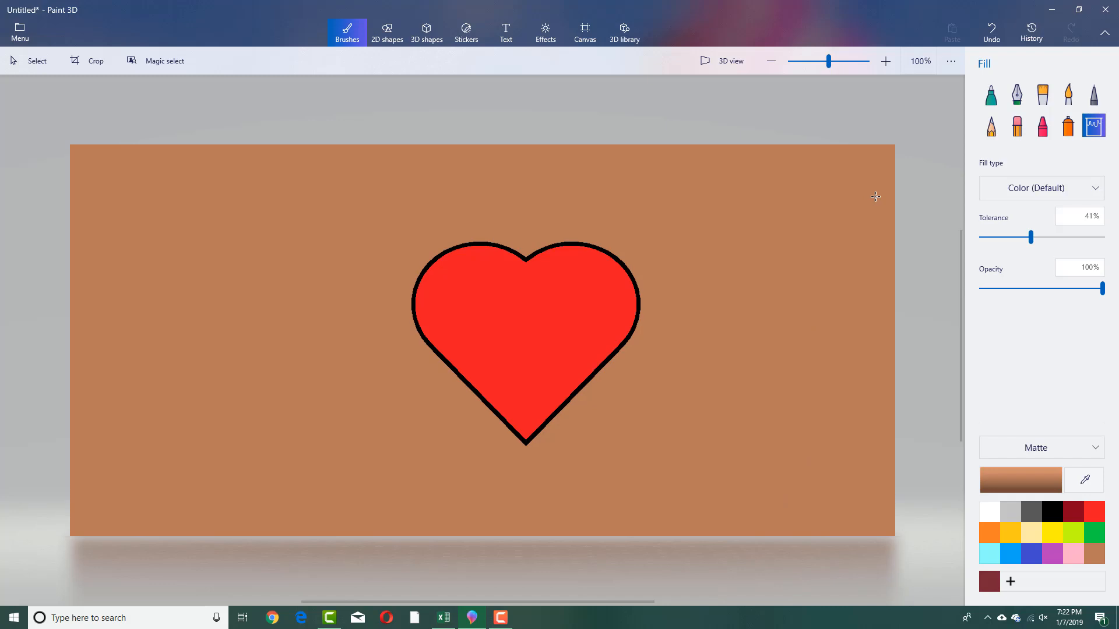
pyautogui.hotkey('ctrl', 'z')
pyautogui.click(873, 196)
pyautogui.hotkey('ctrl', 'z')
# - Set the fill tolerance to 33% and fill the background with brown
pyautogui.moveTo(1030, 238); pyautogui.dragTo(1021, 238)
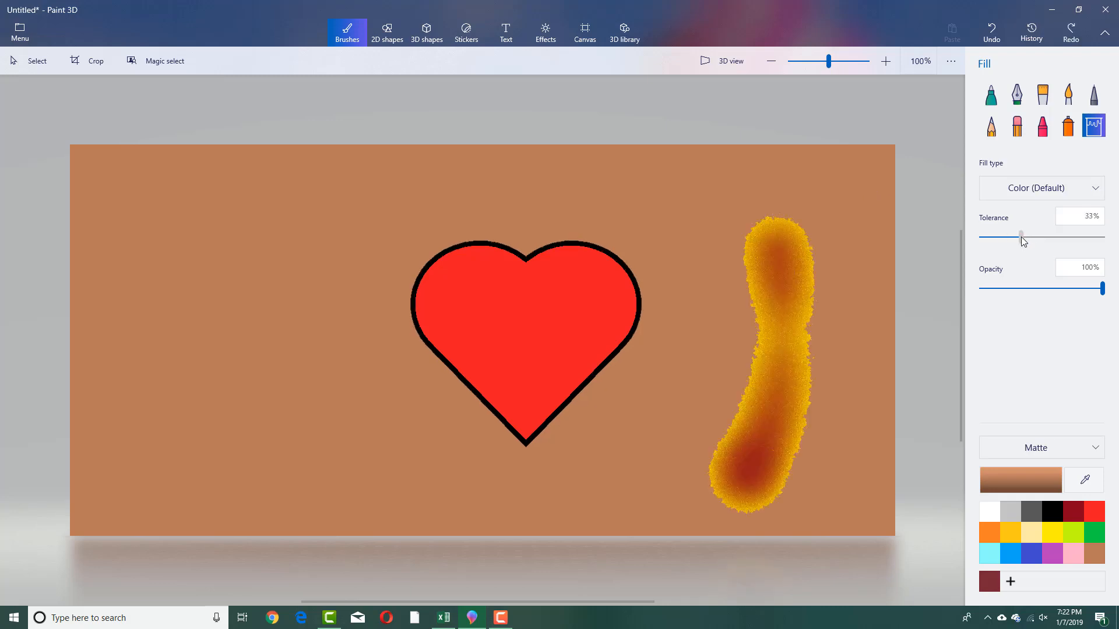
pyautogui.click(847, 209)
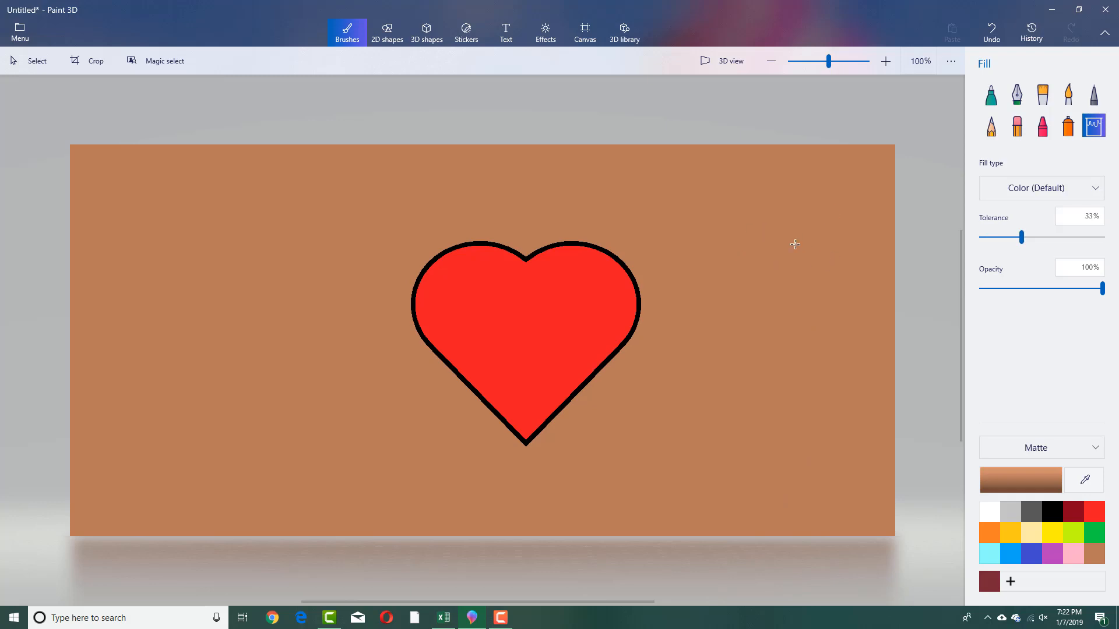